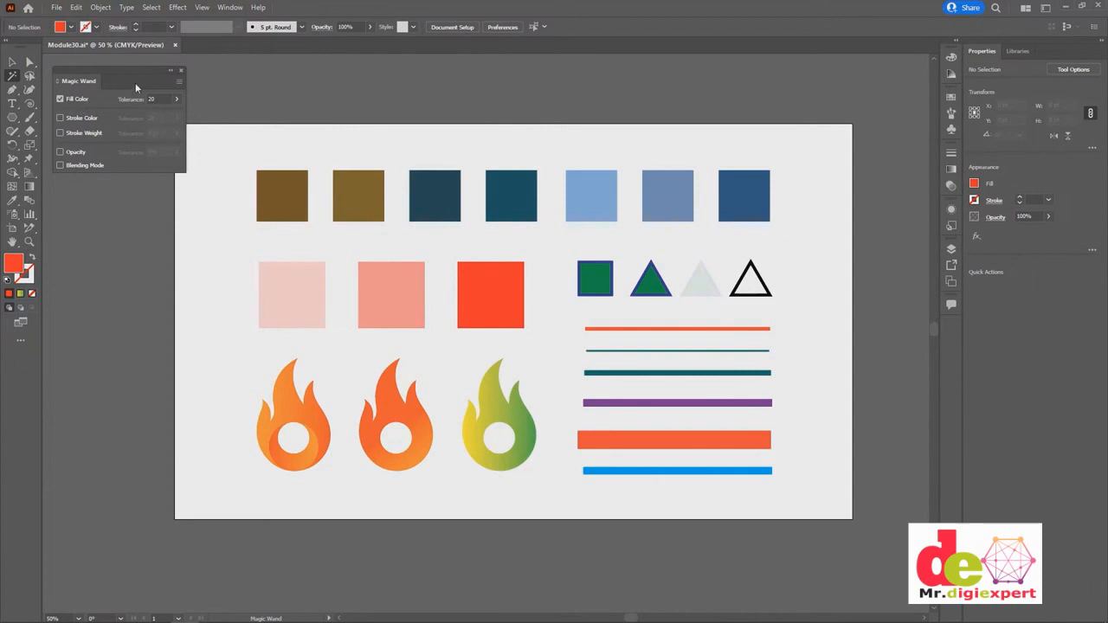
# Add two new layers above the artwork layer and make Layer 1 the active layer again.
pyautogui.click(179, 83)
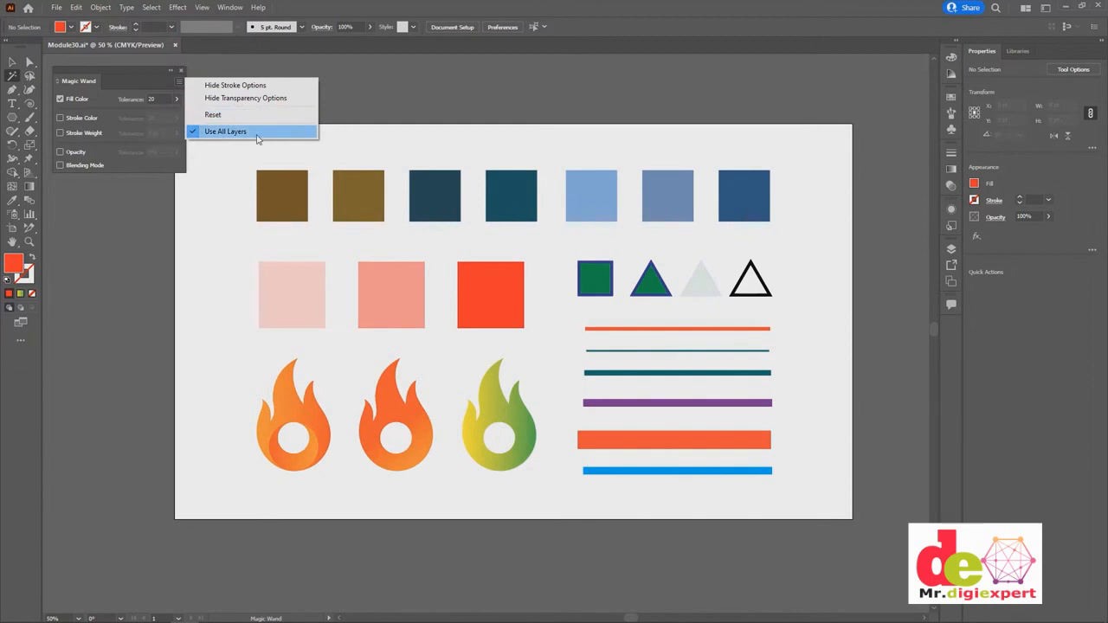
pyautogui.click(952, 250)
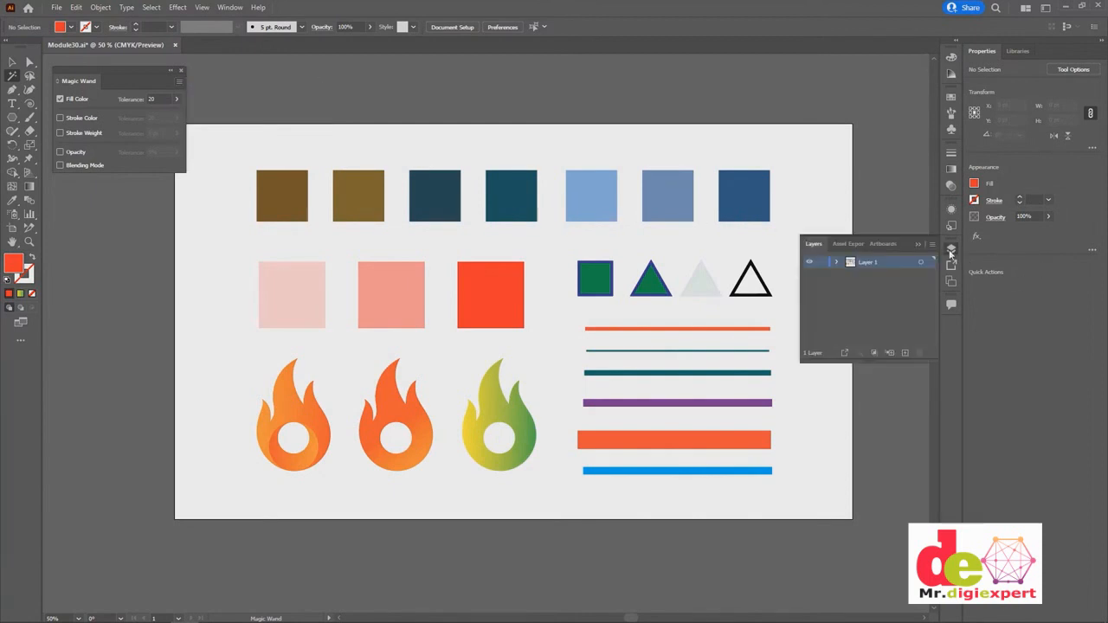
pyautogui.click(836, 262)
pyautogui.click(836, 261)
pyautogui.click(905, 352)
pyautogui.click(905, 352)
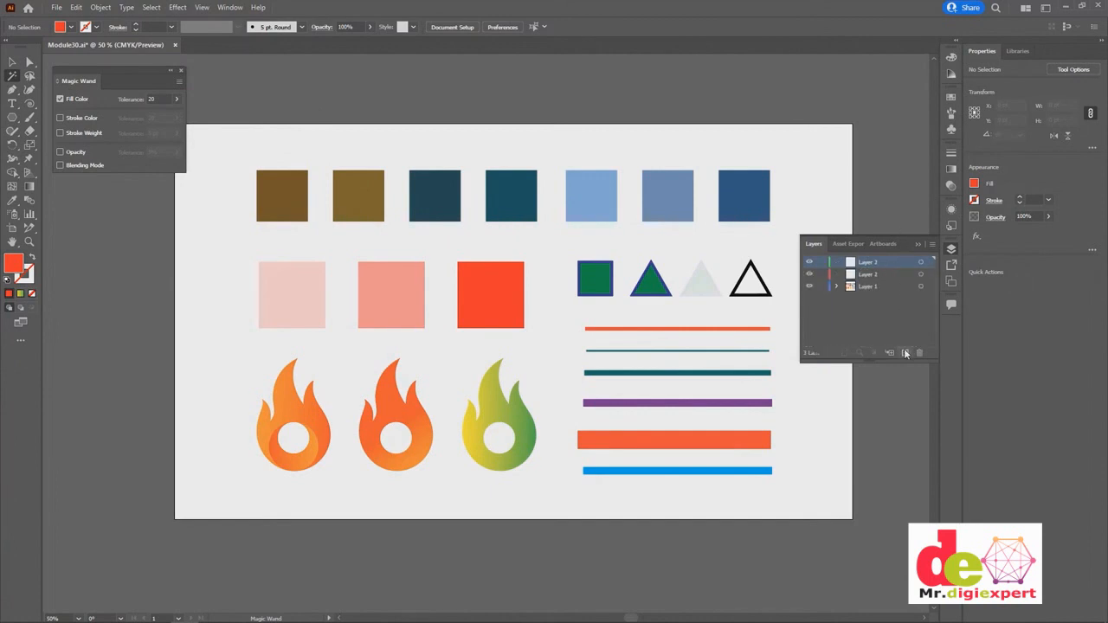
pyautogui.click(888, 285)
pyautogui.click(919, 246)
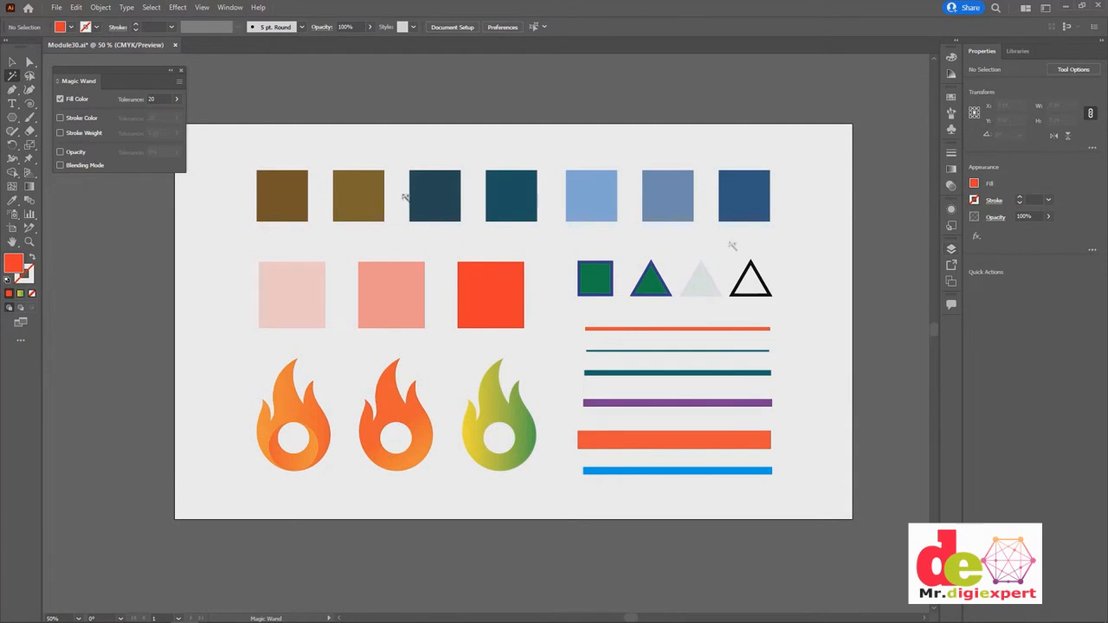
# Switch the Magic Wand's Use All Layers option off and back on.
pyautogui.click(180, 82)
pyautogui.click(196, 135)
pyautogui.click(179, 82)
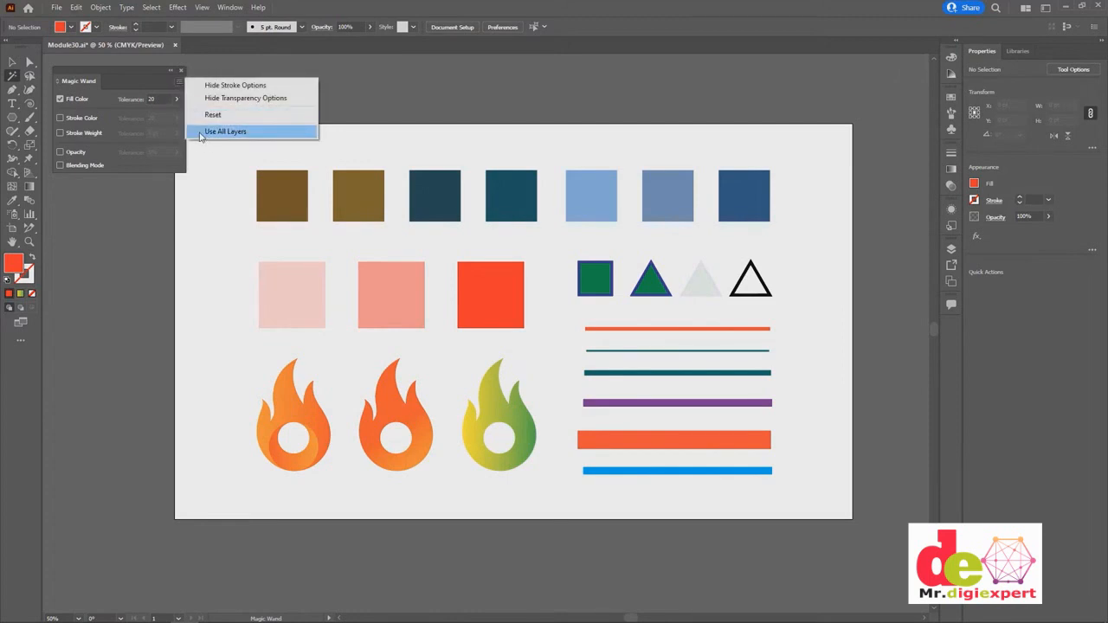
pyautogui.click(200, 134)
pyautogui.click(179, 83)
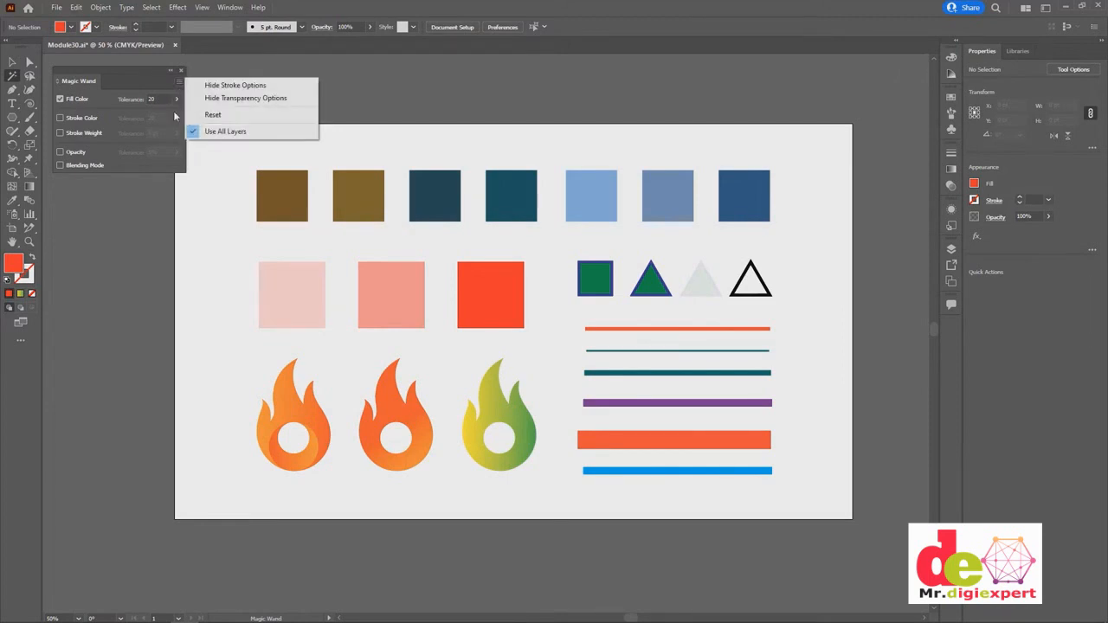
pyautogui.click(117, 79)
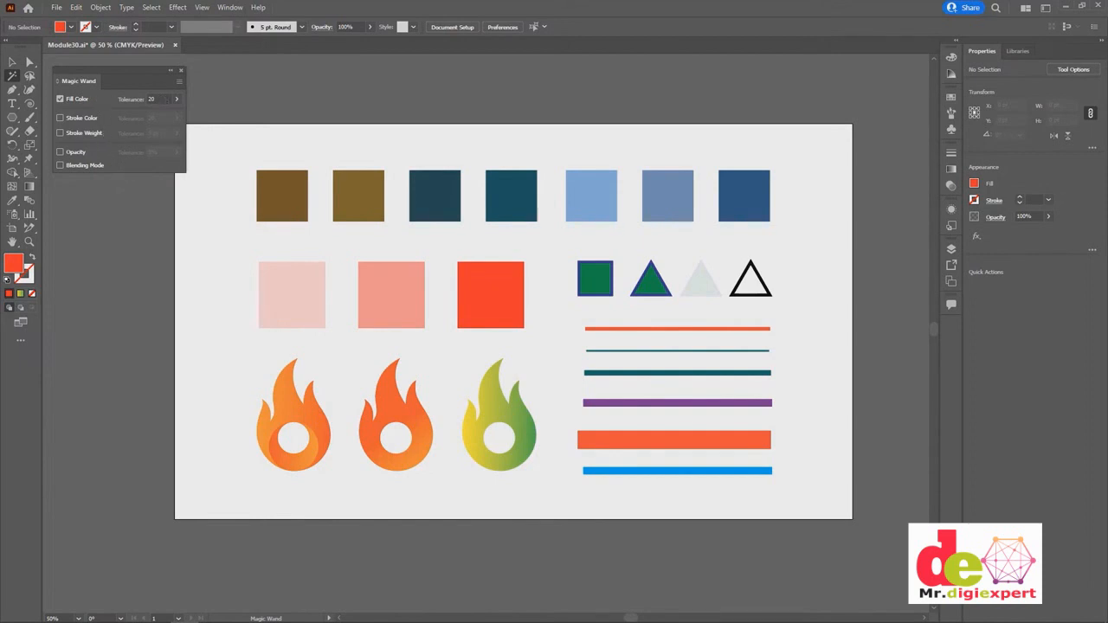
# Examine the fill color tolerance slider and the full spectrum in the temporarily enlarged color picker.
pyautogui.click(177, 100)
pyautogui.click(137, 72)
pyautogui.click(950, 58)
pyautogui.moveTo(896, 100); pyautogui.dragTo(881, 255)
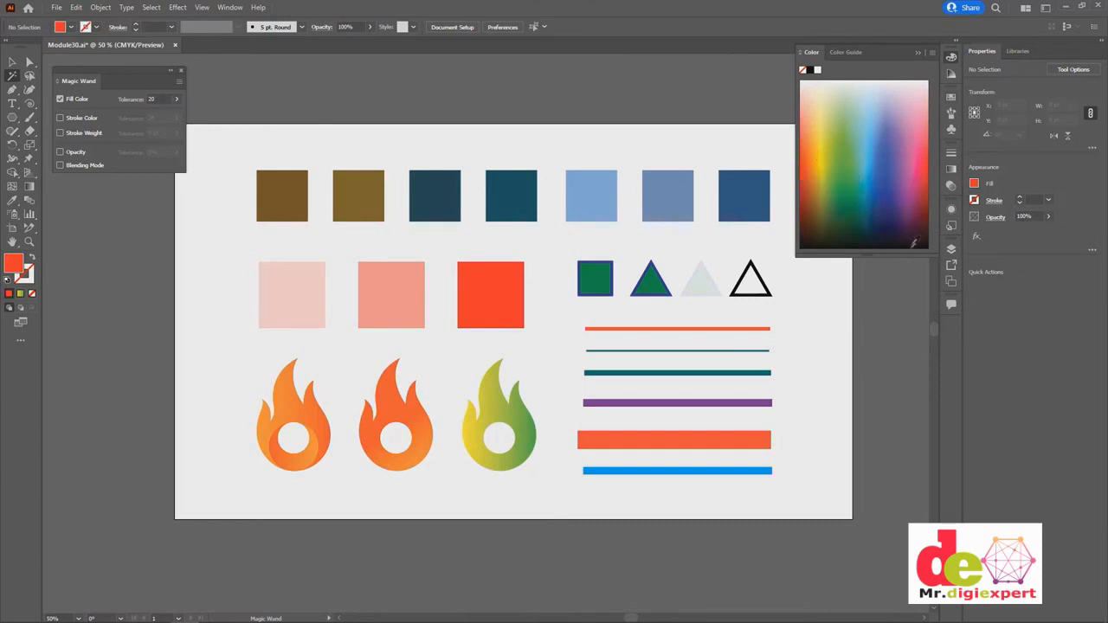
pyautogui.moveTo(907, 255); pyautogui.dragTo(908, 112)
pyautogui.click(918, 52)
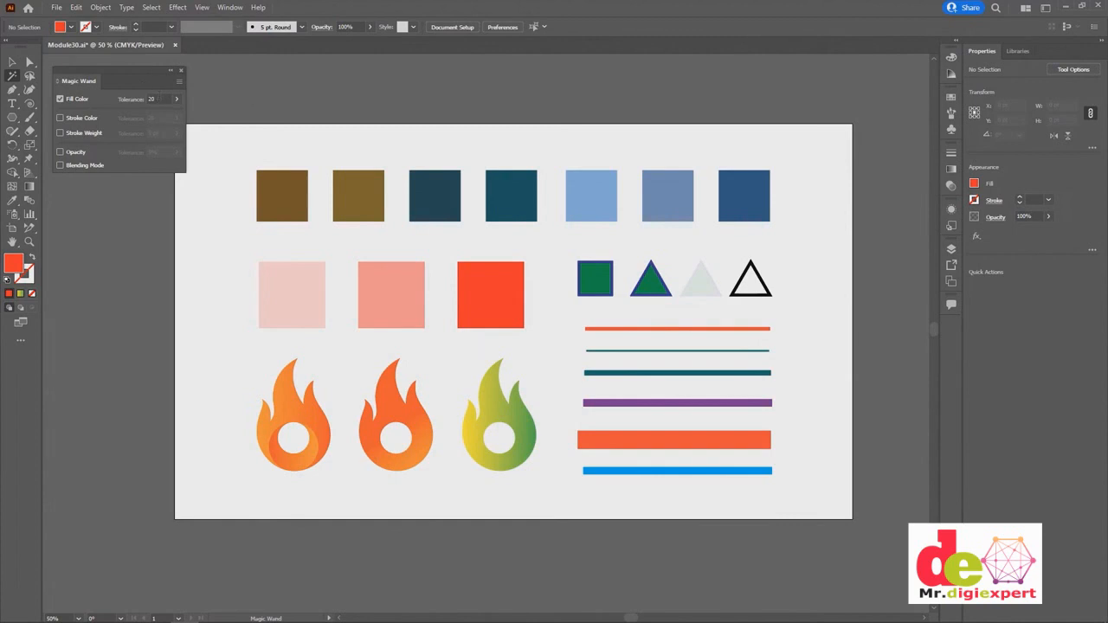
# Select the two brown squares by similar fill color with the Magic Wand at a tolerance of 20.
pyautogui.click(288, 193)
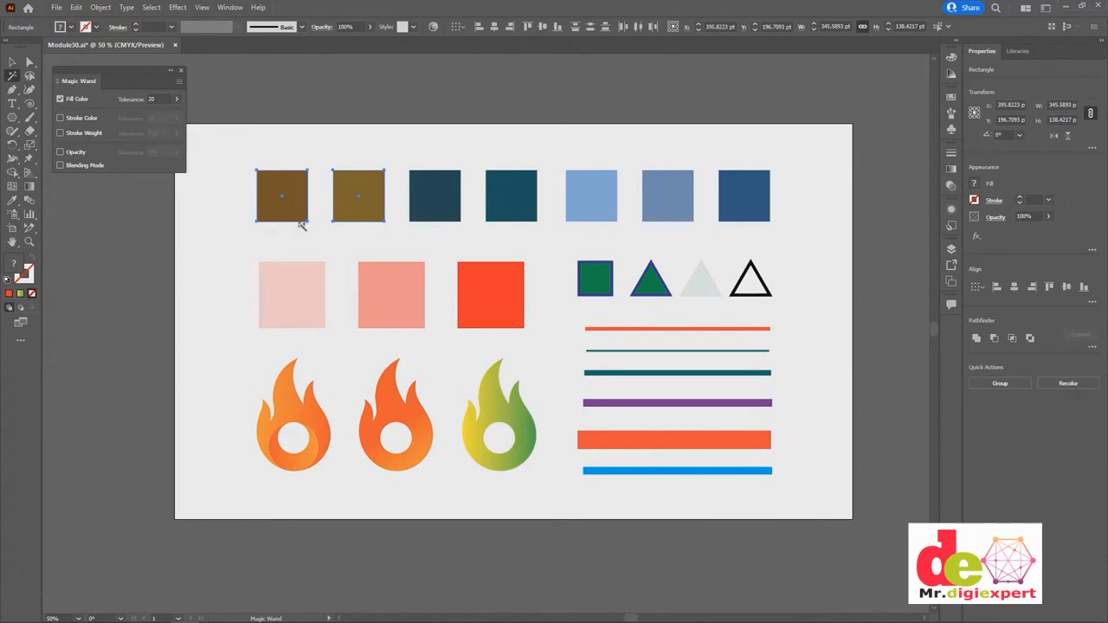
pyautogui.click(328, 249)
pyautogui.click(294, 216)
# Set the Magic Wand's fill color tolerance to 0 and test it on the brown, teal and blue squares one by one.
pyautogui.click(150, 100)
pyautogui.write('0')
pyautogui.click(282, 190)
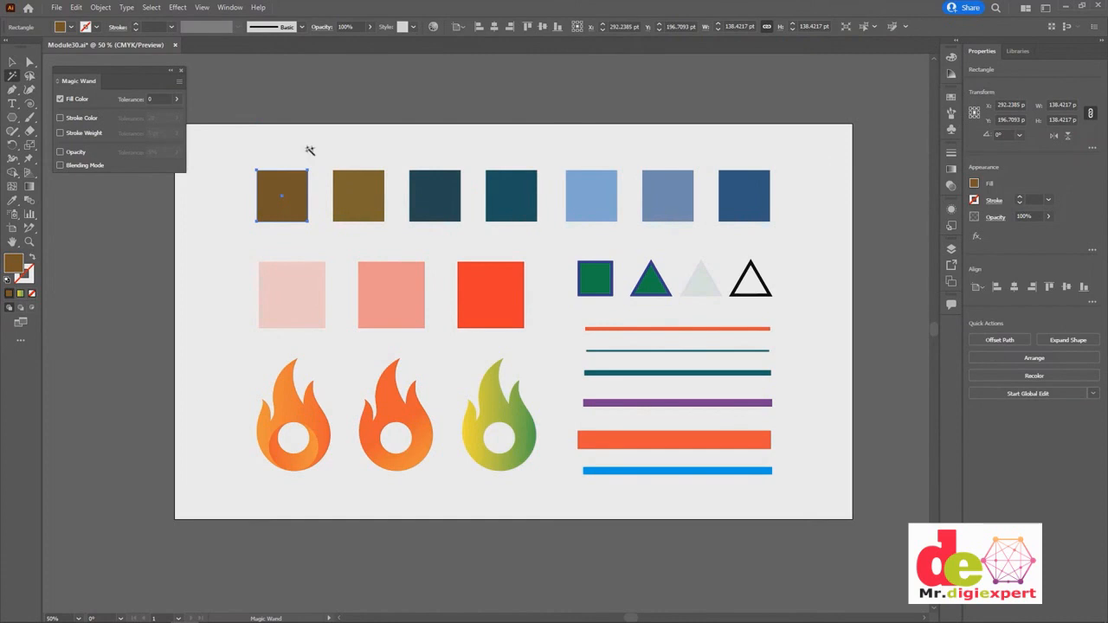
pyautogui.click(435, 198)
pyautogui.click(512, 198)
pyautogui.click(591, 197)
pyautogui.click(511, 198)
pyautogui.click(354, 198)
pyautogui.click(285, 198)
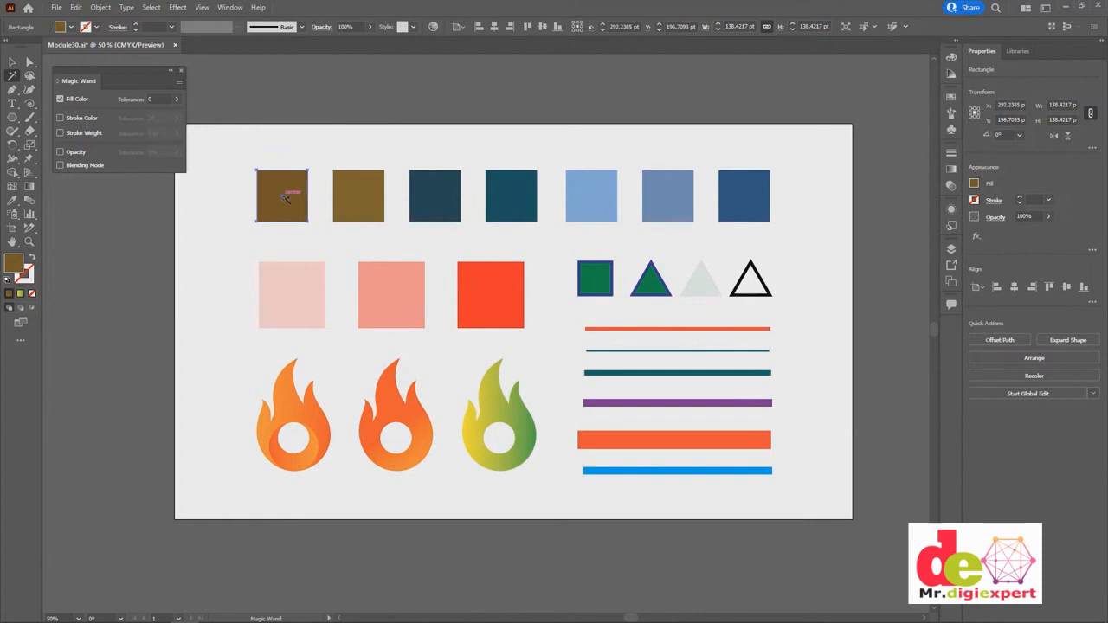
# Set the fill color tolerance to 20 and test the Magic Wand on the olive-brown square and the dark blue square.
pyautogui.click(156, 99)
pyautogui.write('20')
pyautogui.click(355, 184)
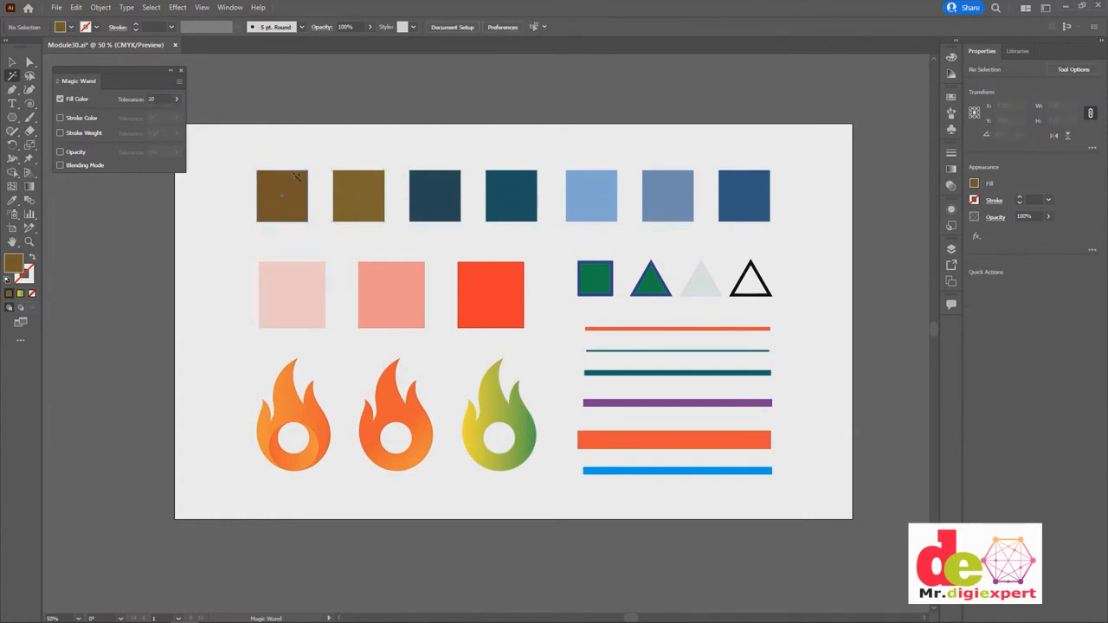
pyautogui.click(766, 171)
pyautogui.click(758, 184)
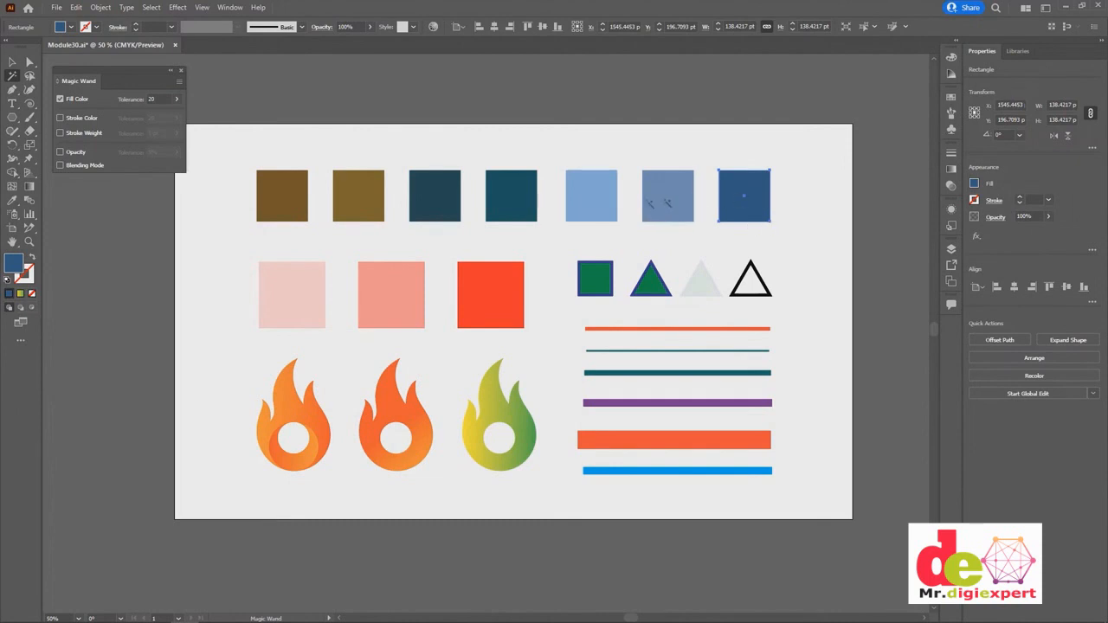
# Set the fill color tolerance to 40 and select the squares matching the dark blue one, followed by those matching the light blue one.
pyautogui.write('40')
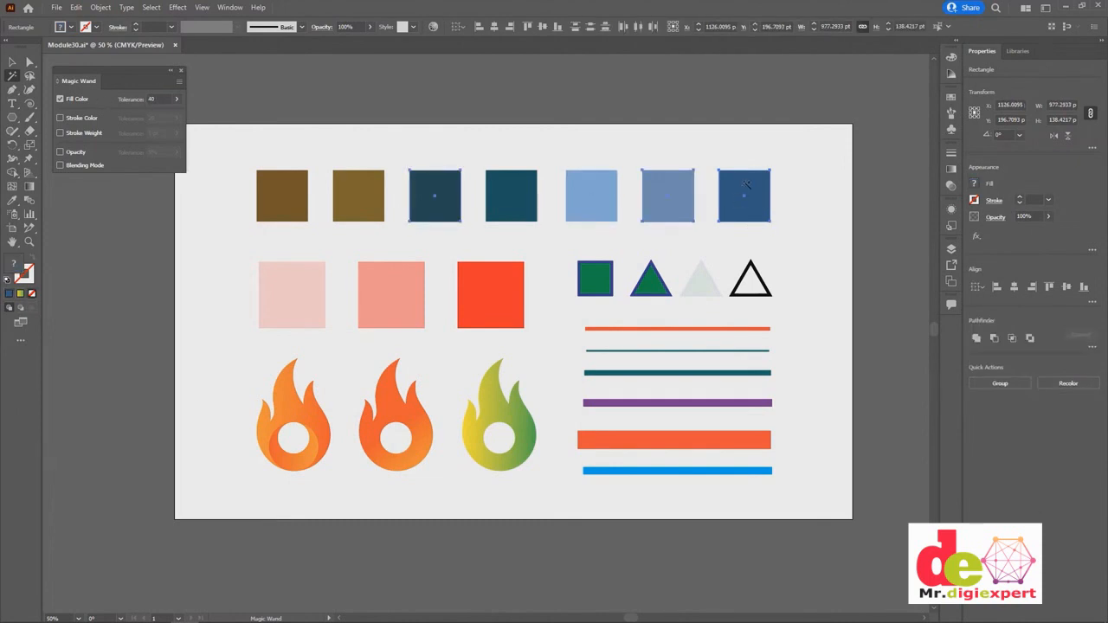
pyautogui.click(753, 179)
pyautogui.click(580, 190)
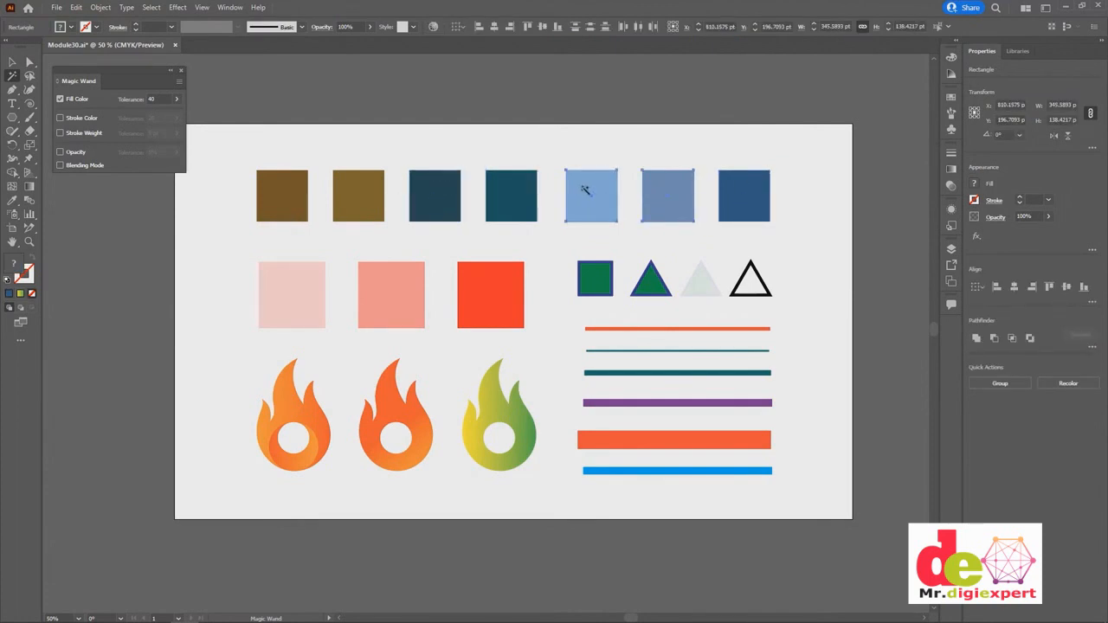
# Set the fill color tolerance to 0, keep Fill Color matching enabled, and select only the dark blue square.
pyautogui.click(142, 103)
pyautogui.write('0')
pyautogui.click(759, 184)
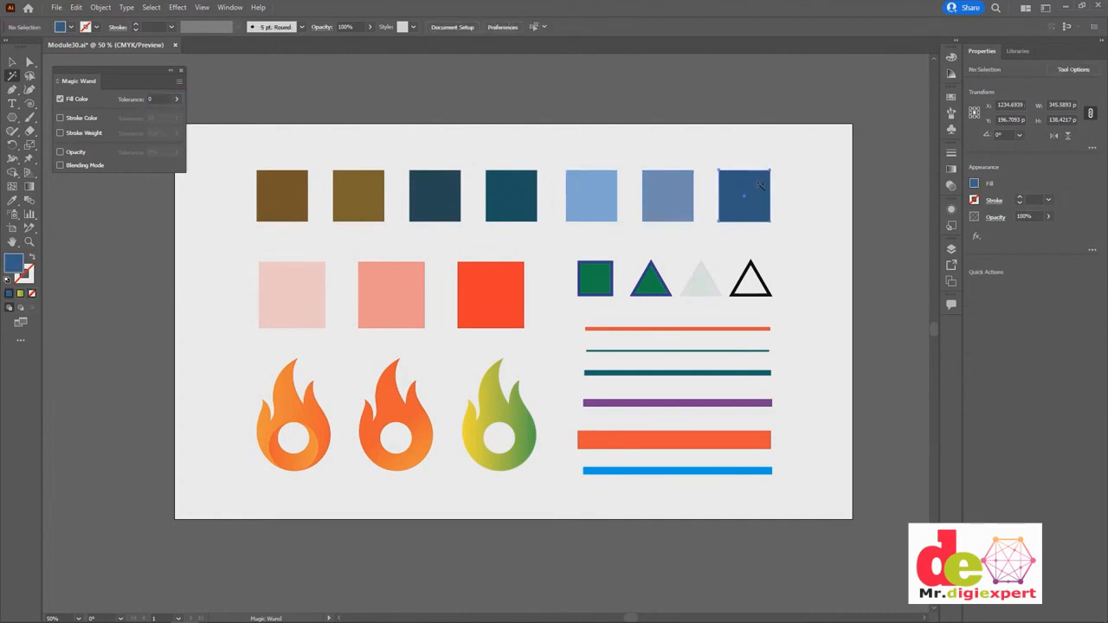
pyautogui.click(60, 98)
pyautogui.click(59, 98)
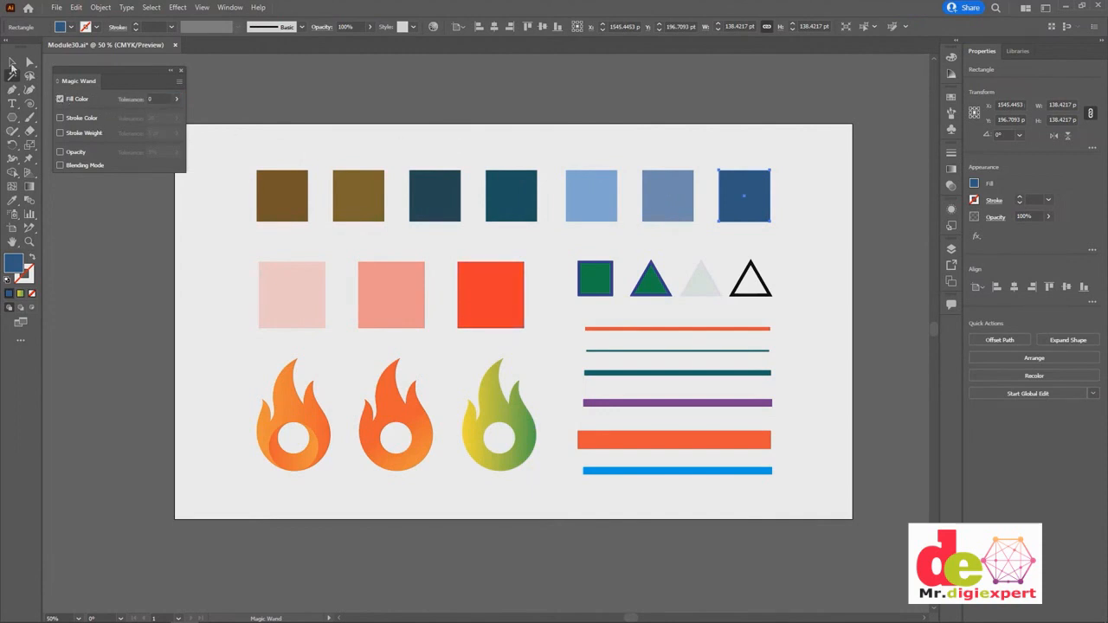
# Select the three red-toned squares individually with the Selection tool to compare their fill colors.
pyautogui.press('v')
pyautogui.click(463, 282)
pyautogui.click(402, 293)
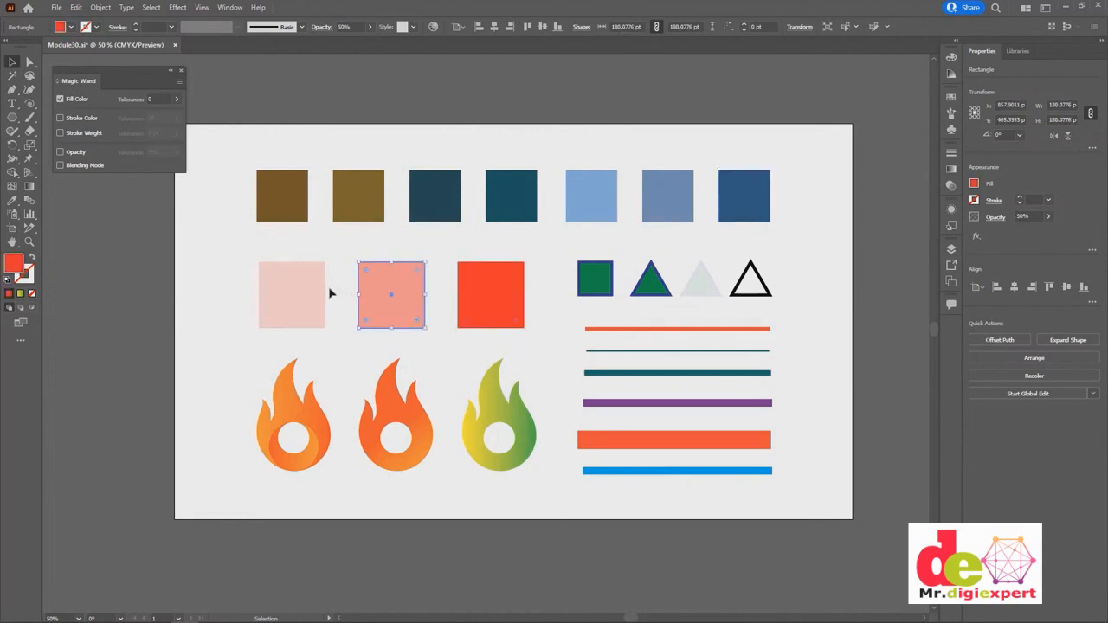
pyautogui.click(317, 294)
pyautogui.click(404, 291)
pyautogui.click(491, 289)
pyautogui.click(491, 289)
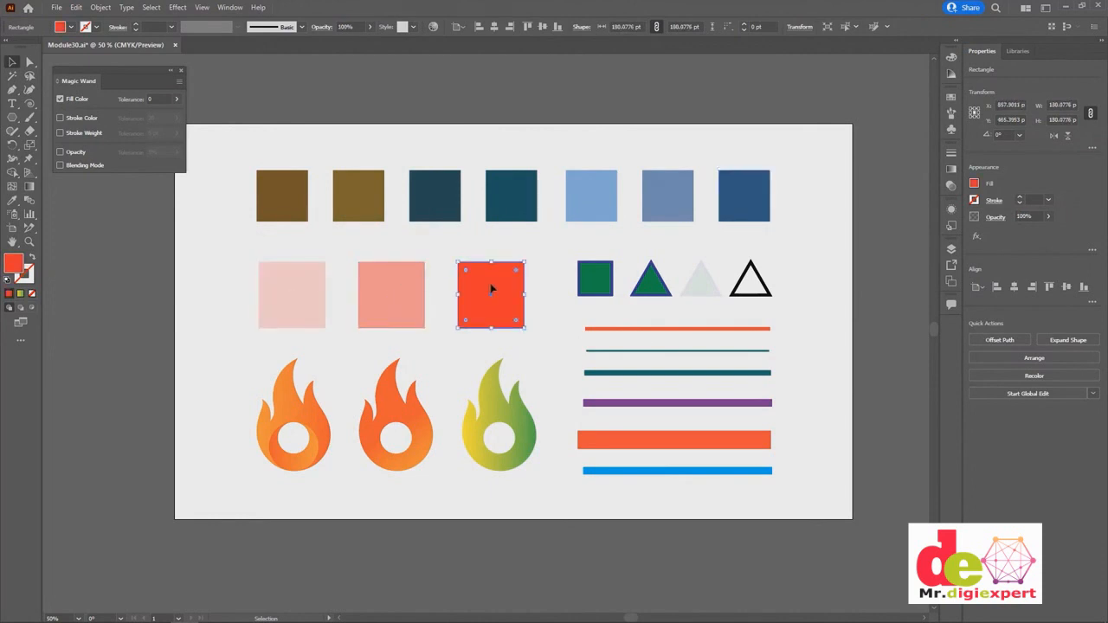
# Check the opacity of each red-toned square in turn and clear the selection.
pyautogui.click(418, 286)
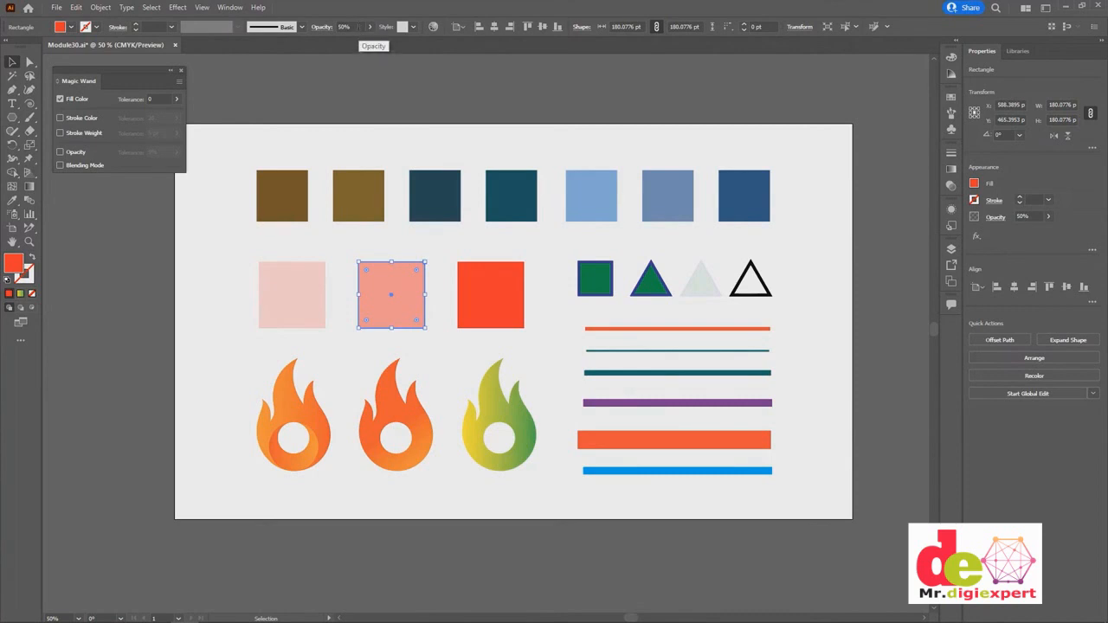
pyautogui.click(313, 270)
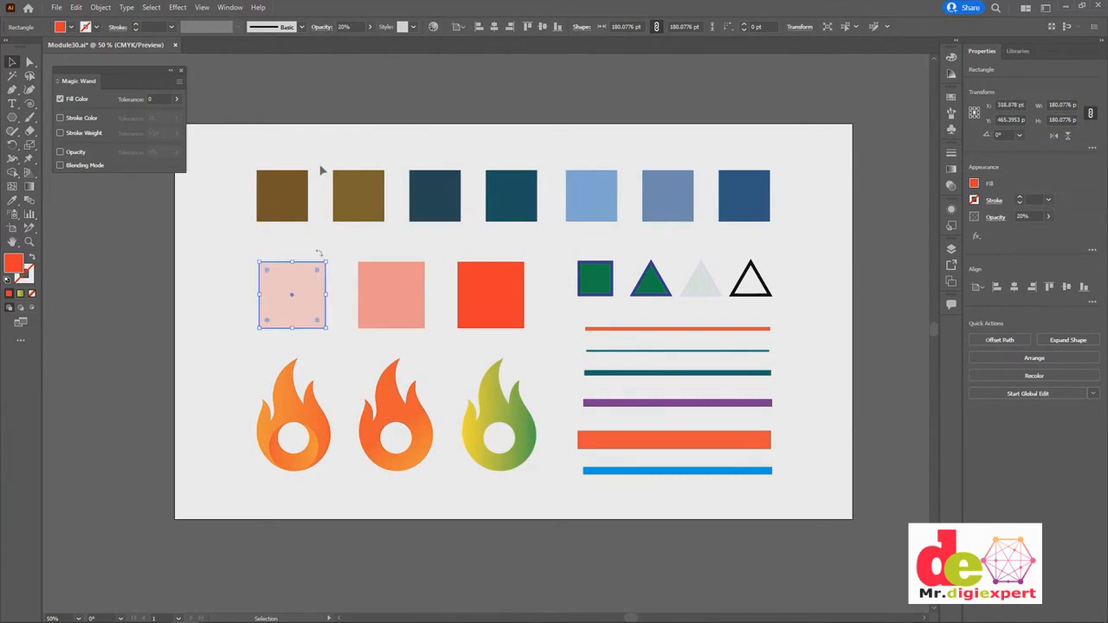
pyautogui.click(430, 263)
pyautogui.click(487, 302)
pyautogui.click(532, 261)
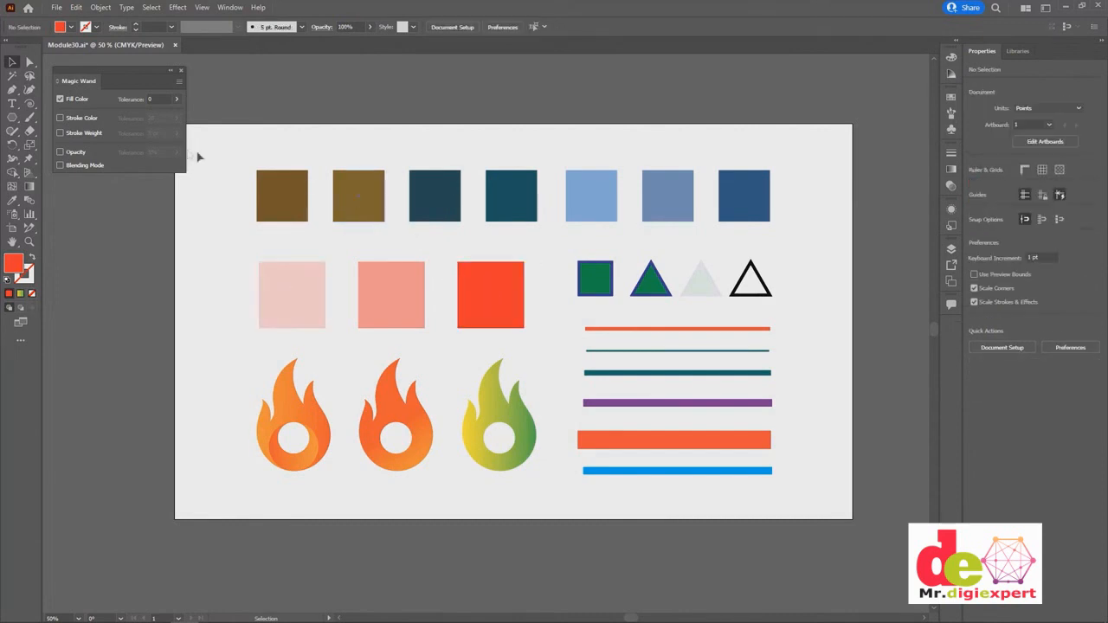
# Select all three red-toned squares by matching fill color with the Magic Wand, starting from the solid red square.
pyautogui.click(60, 98)
pyautogui.click(12, 75)
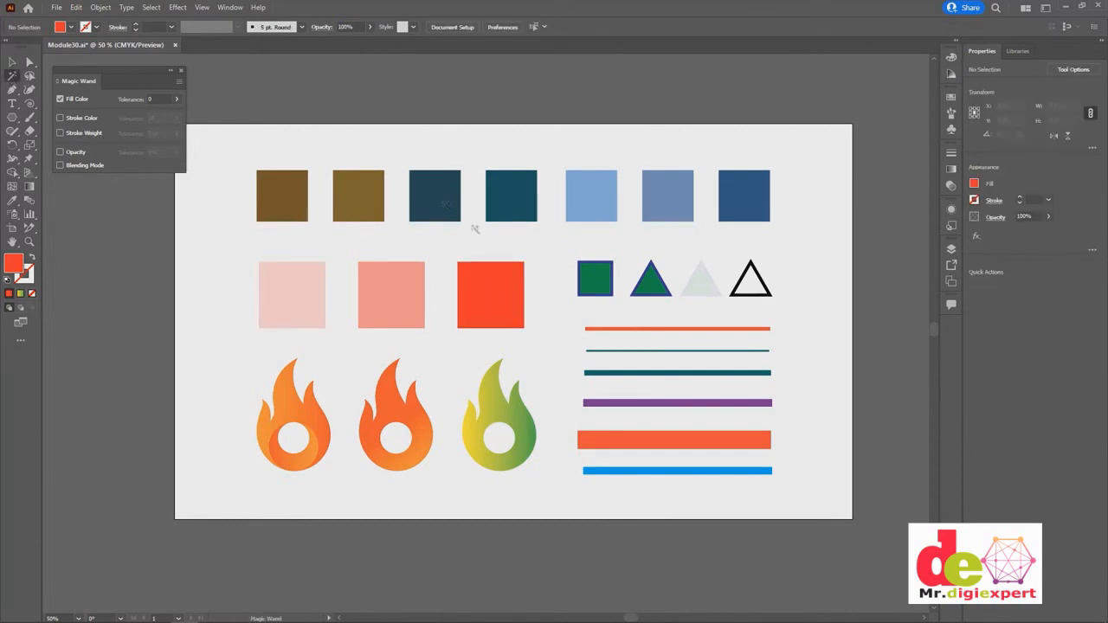
pyautogui.click(495, 290)
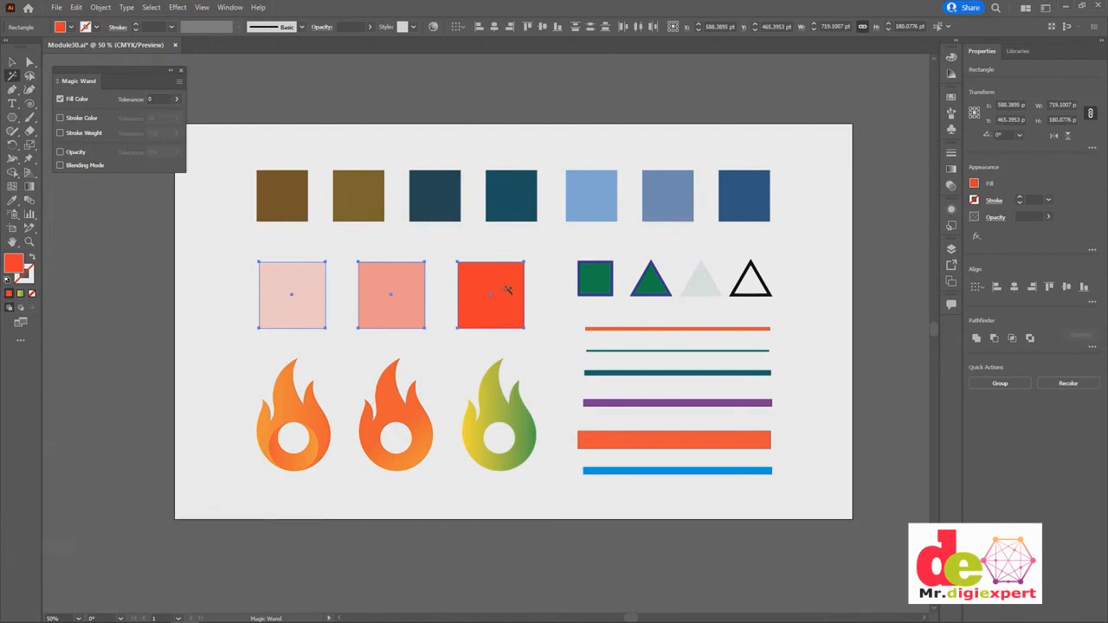
# Recheck the opacity of the middle pink square and the solid red square individually, leaving nothing selected.
pyautogui.click(11, 63)
pyautogui.click(418, 252)
pyautogui.click(410, 279)
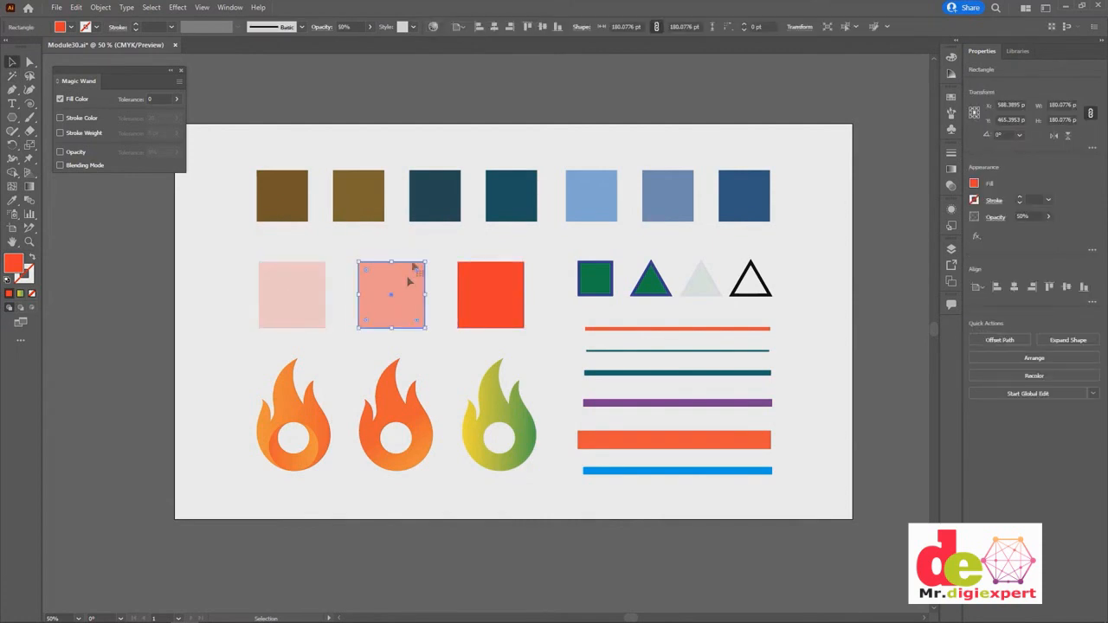
pyautogui.click(426, 255)
pyautogui.click(495, 295)
pyautogui.click(510, 254)
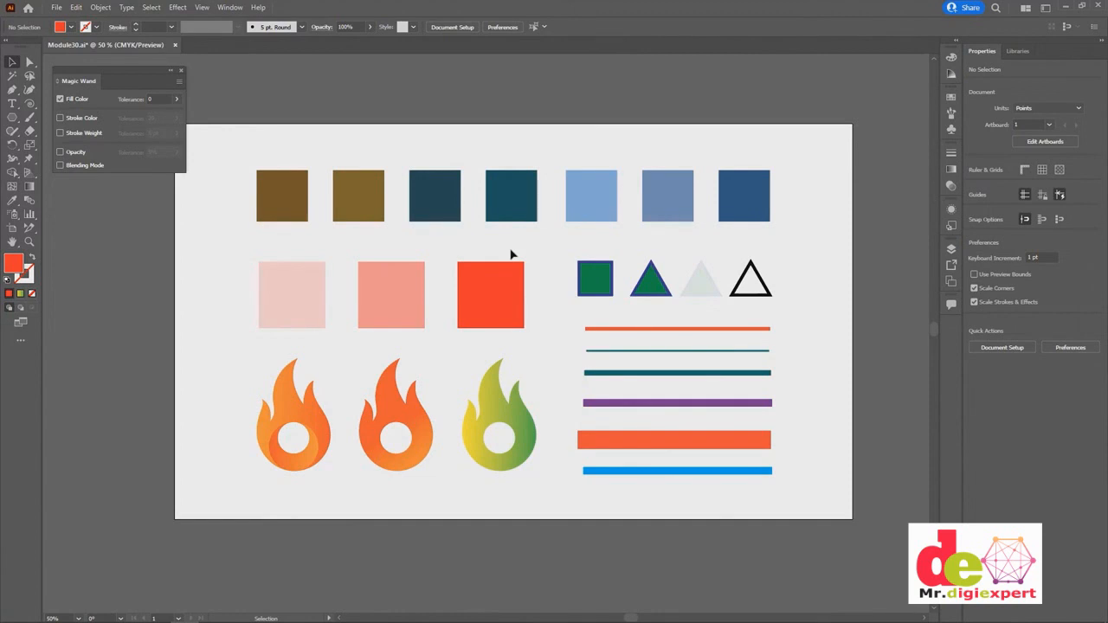
# Select the two orange flames alternately to compare their gradient fills, and clear the selection.
pyautogui.click(307, 415)
pyautogui.click(382, 404)
pyautogui.click(298, 425)
pyautogui.click(384, 407)
pyautogui.click(286, 415)
pyautogui.click(199, 312)
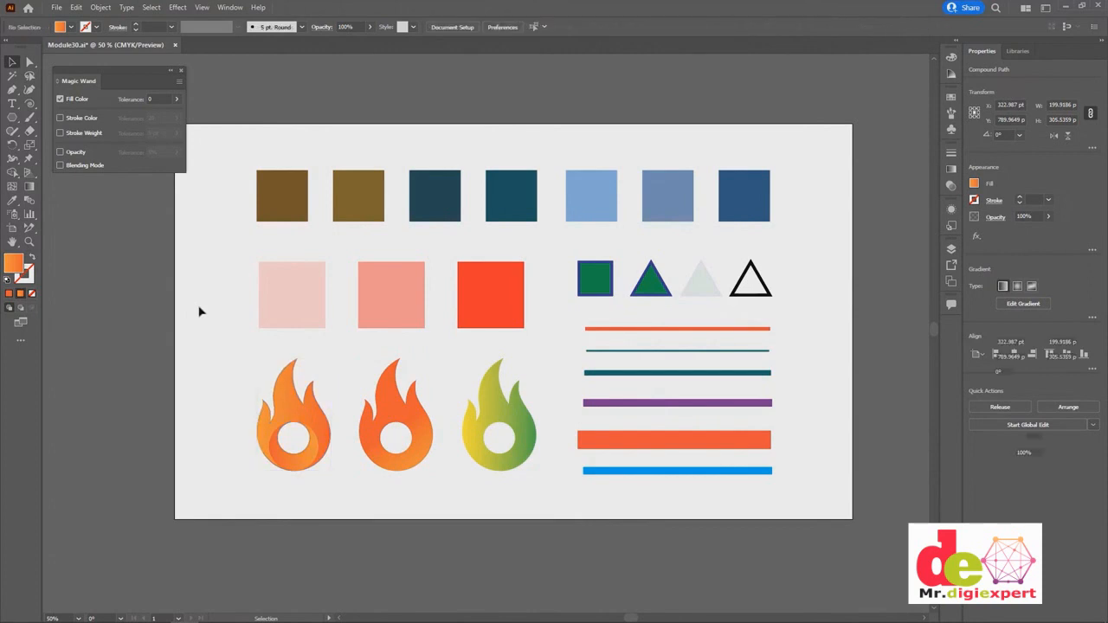
# Use the Magic Wand to select flames by matching gradient fill, trying the orange flames and the green-yellow one.
pyautogui.press('y')
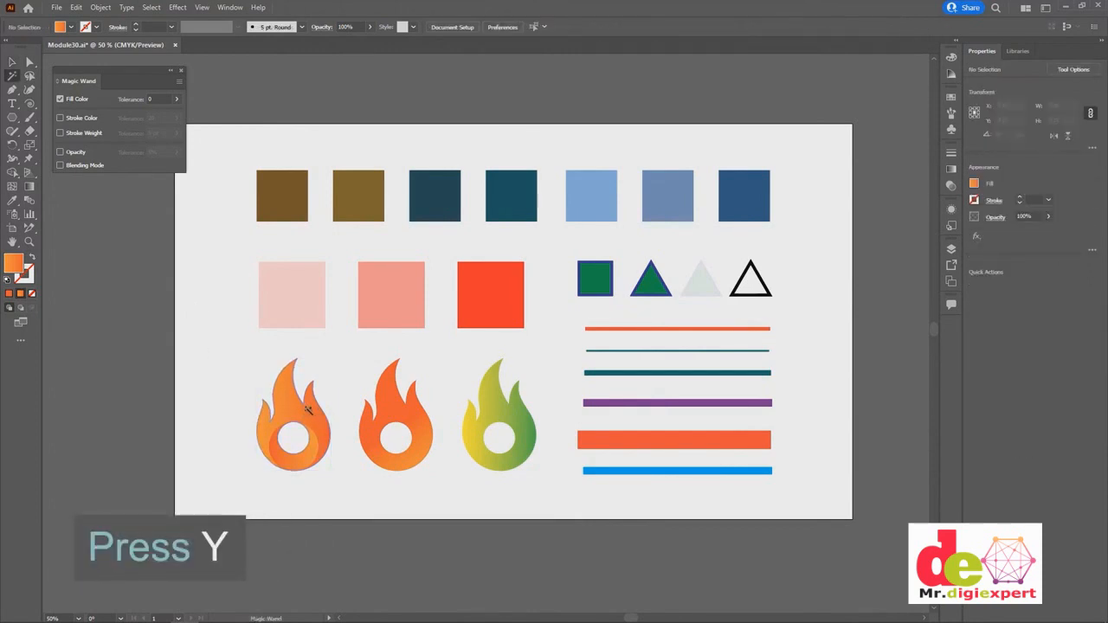
pyautogui.click(307, 410)
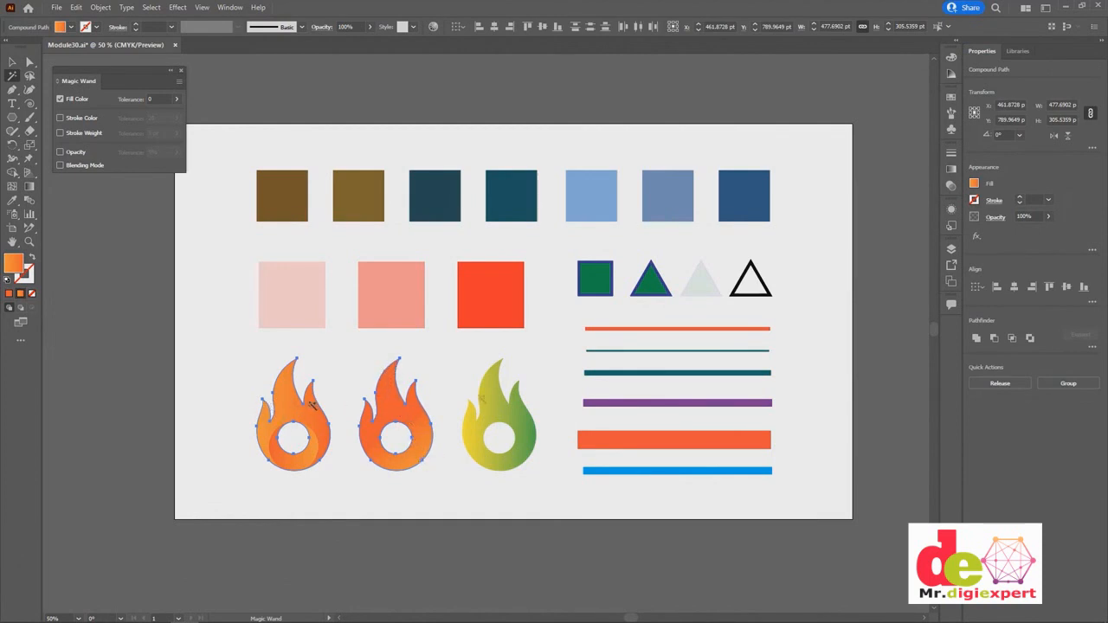
pyautogui.click(504, 412)
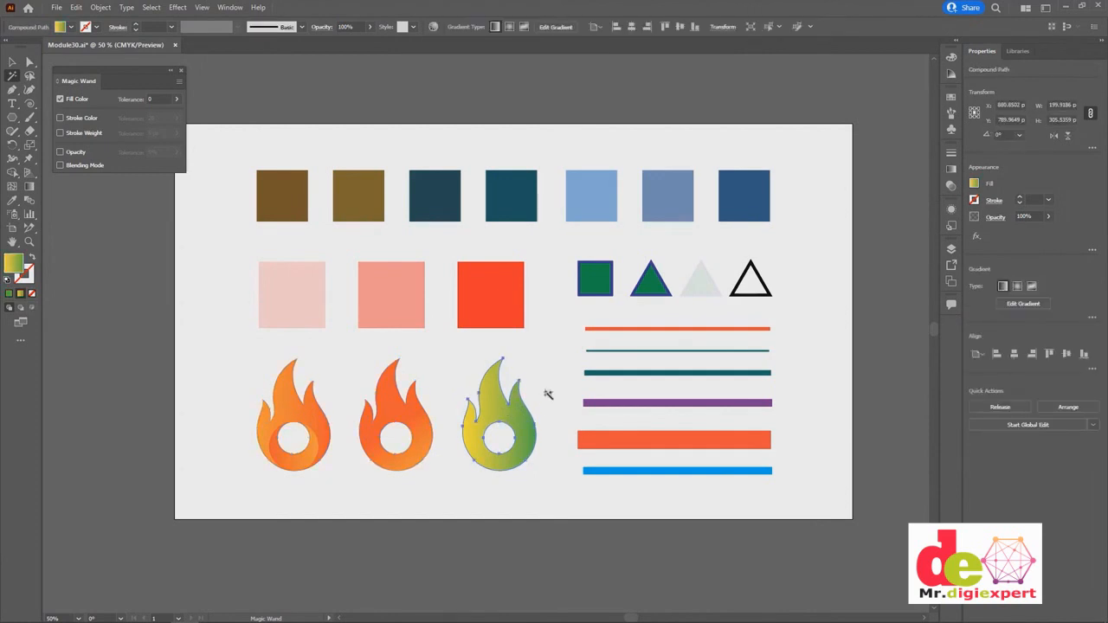
pyautogui.click(387, 404)
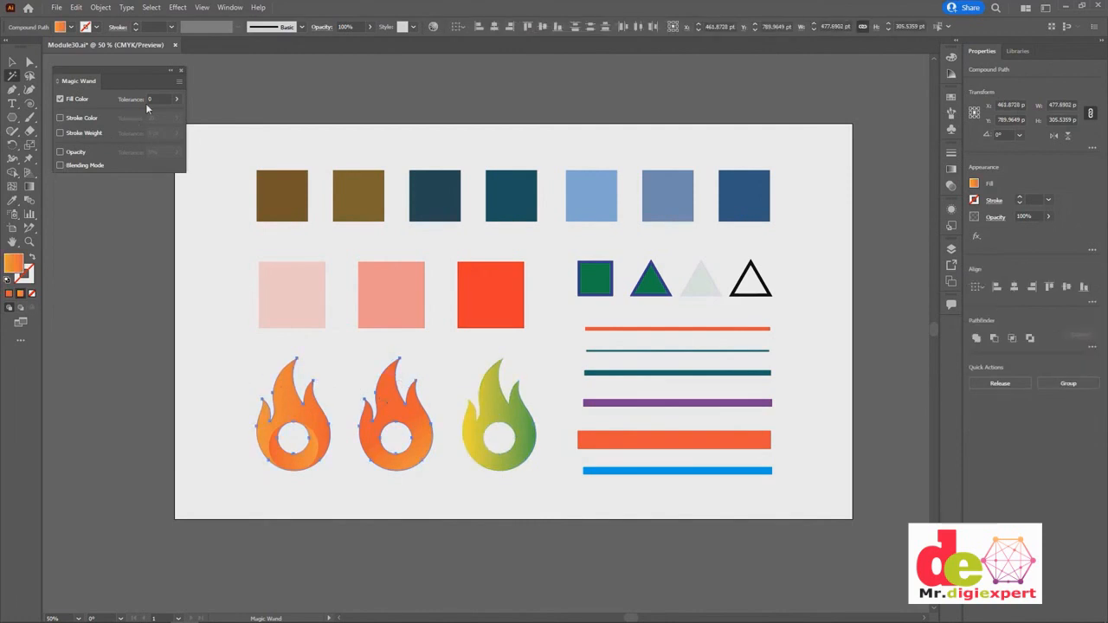
# Set the Magic Wand to match Stroke Color instead of Fill Color and select the orange lines.
pyautogui.click(80, 121)
pyautogui.click(59, 100)
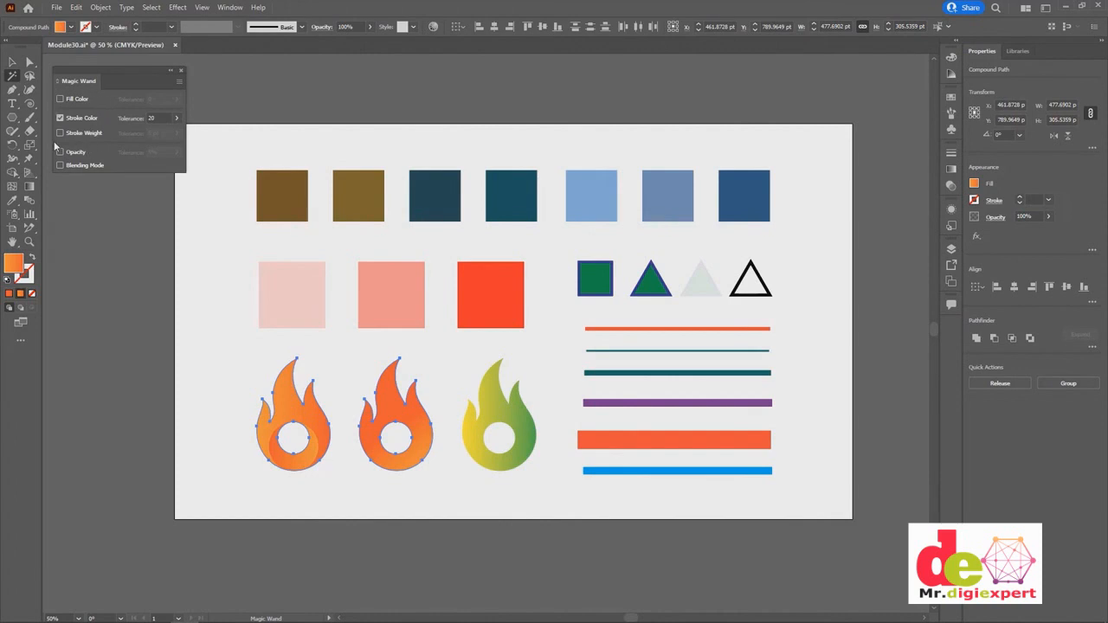
pyautogui.click(732, 331)
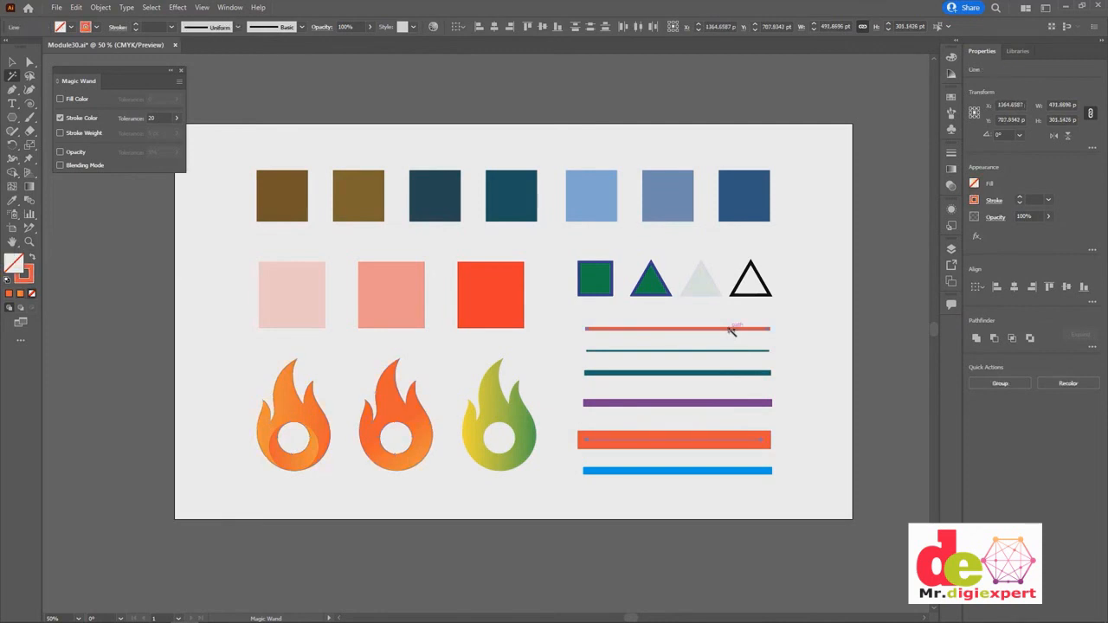
pyautogui.click(779, 345)
pyautogui.hotkey('ctrl', '+')
pyautogui.hotkey('ctrl', '+')
pyautogui.hotkey('ctrl', '+')
pyautogui.moveTo(755, 398)
pyautogui.mouseDown()
pyautogui.moveTo(390, 269)
pyautogui.moveTo(171, 281)
pyautogui.moveTo(252, 276)
pyautogui.mouseUp()
pyautogui.click(638, 186)
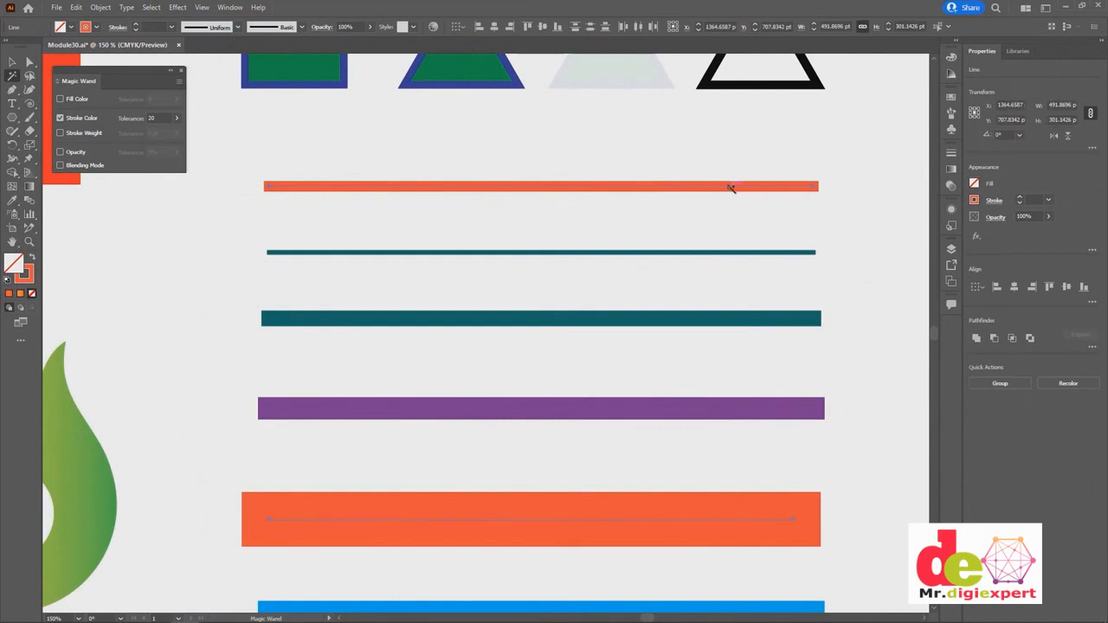
# Set the Magic Wand's Stroke Color tolerance to 0 and select by stroke color on the orange and thick teal lines.
pyautogui.click(157, 118)
pyautogui.write('0')
pyautogui.press('Return')
pyautogui.click(596, 165)
pyautogui.click(596, 186)
pyautogui.keyDown('shift'); pyautogui.click(784, 320); pyautogui.keyUp('shift')
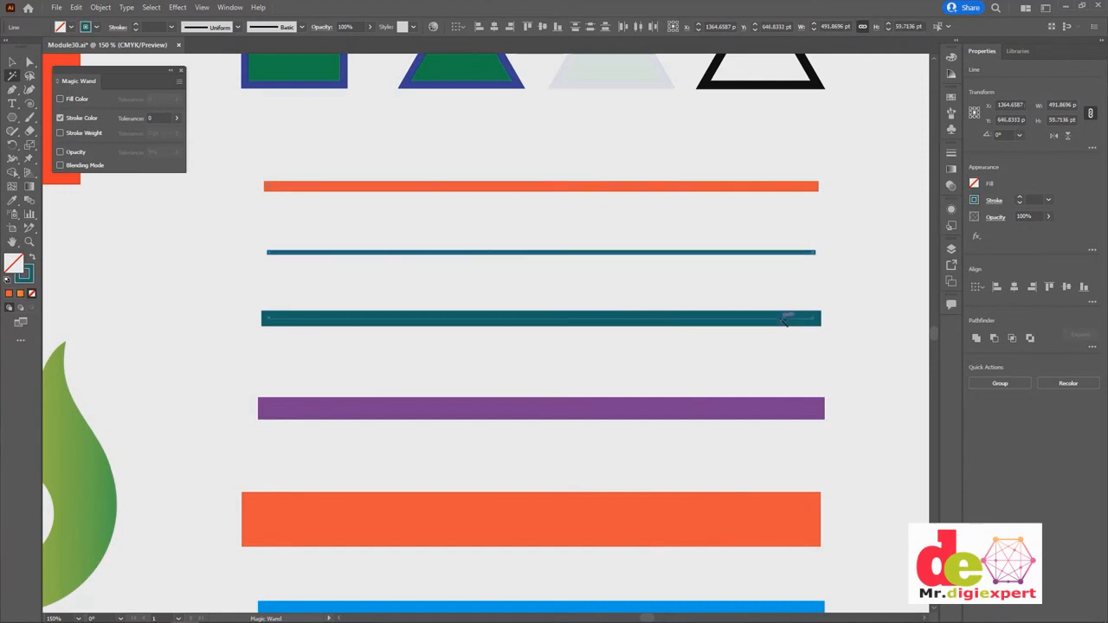
# Use the Magic Wand on the teal, purple and orange lines in turn to compare stroke color matches, and clear the selection.
pyautogui.click(812, 296)
pyautogui.click(737, 317)
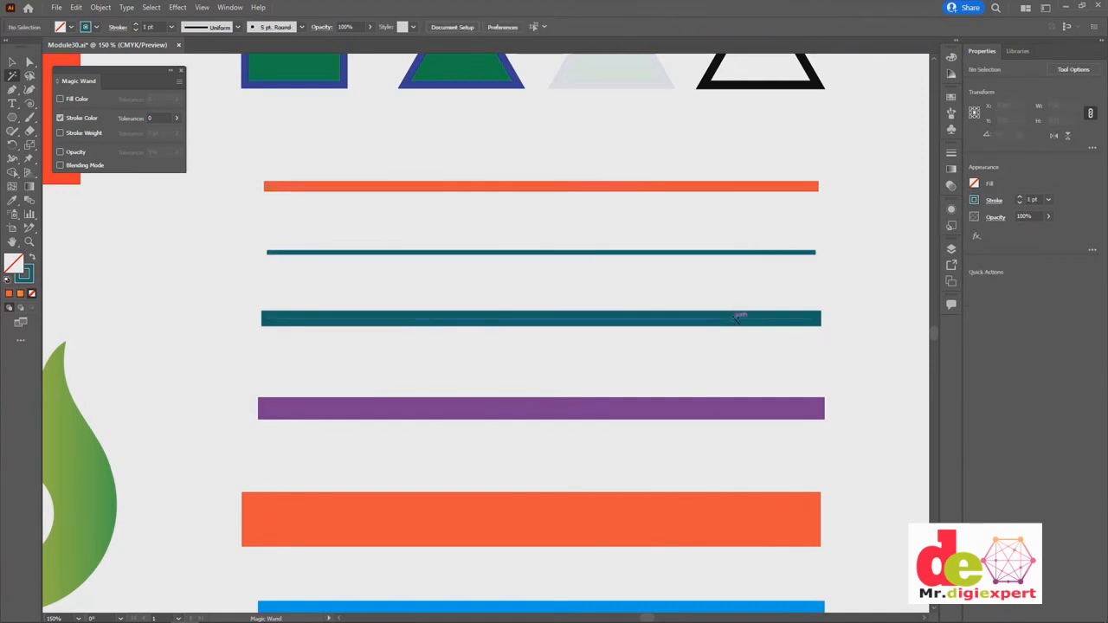
pyautogui.click(699, 406)
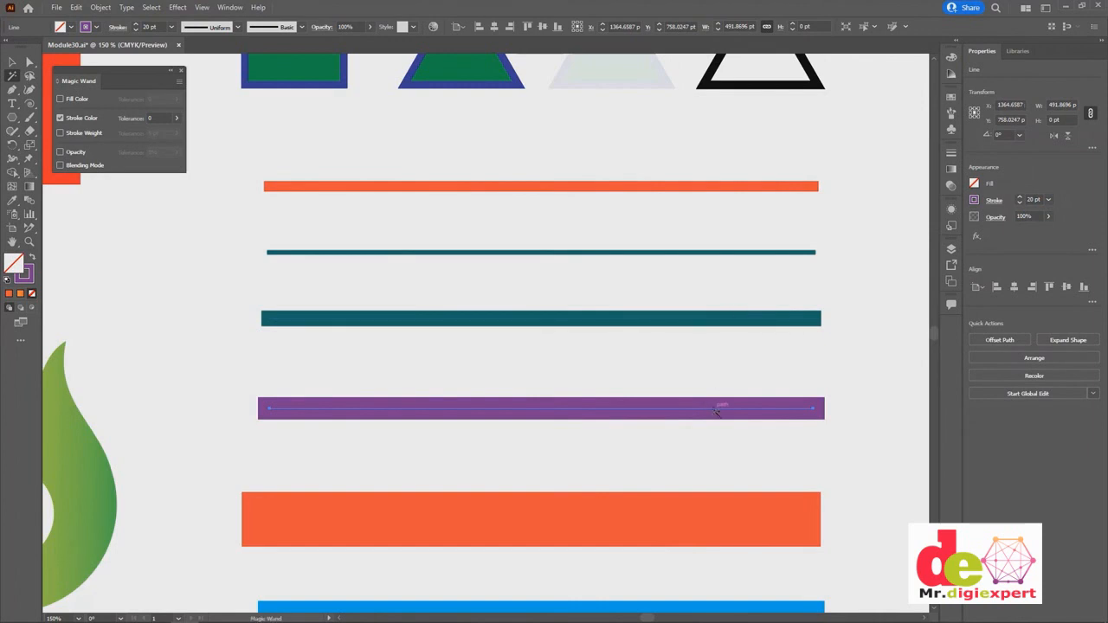
pyautogui.click(756, 295)
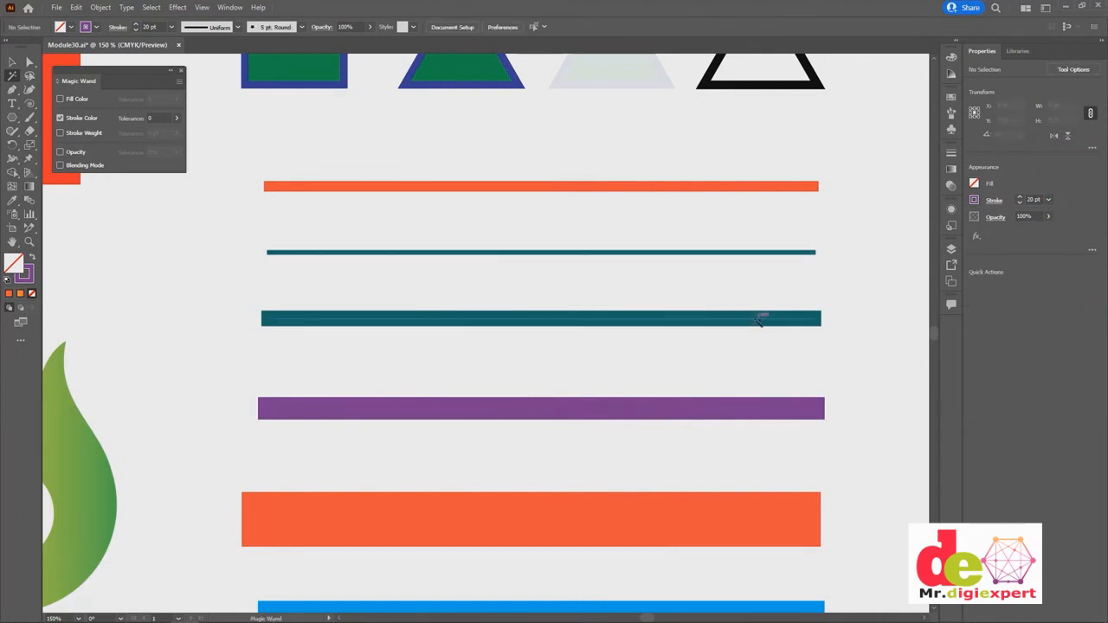
pyautogui.click(765, 252)
pyautogui.click(773, 186)
pyautogui.click(714, 520)
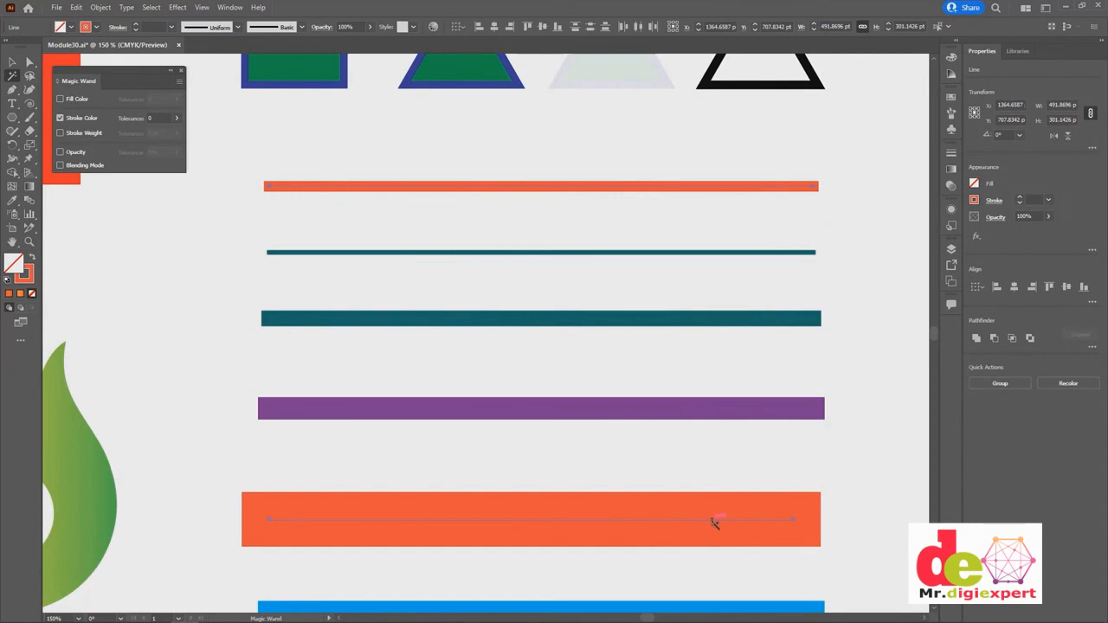
pyautogui.keyDown('alt'); pyautogui.click(715, 523); pyautogui.keyUp('alt')
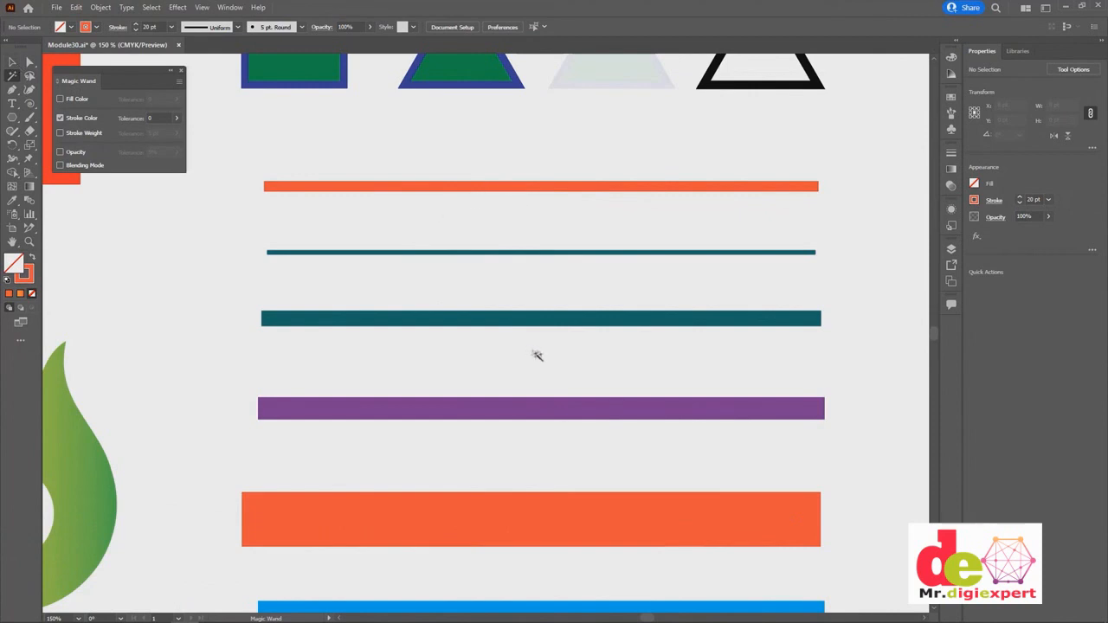
# Set the Magic Wand to match Stroke Weight instead of Stroke Color.
pyautogui.click(78, 135)
pyautogui.click(93, 119)
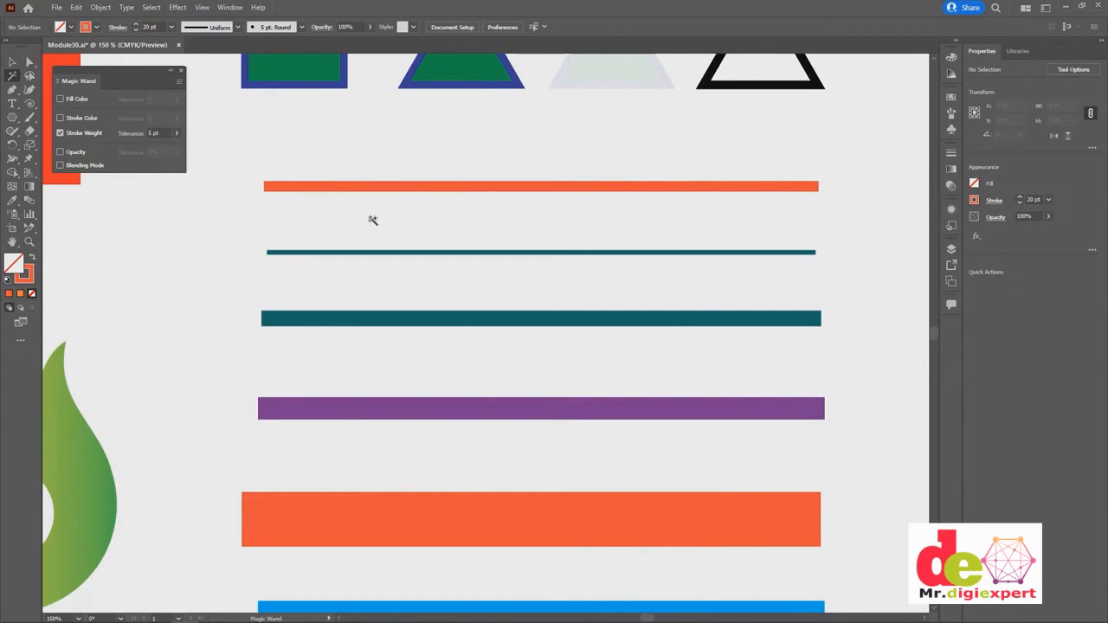
pyautogui.scroll(-3, 628, 272)
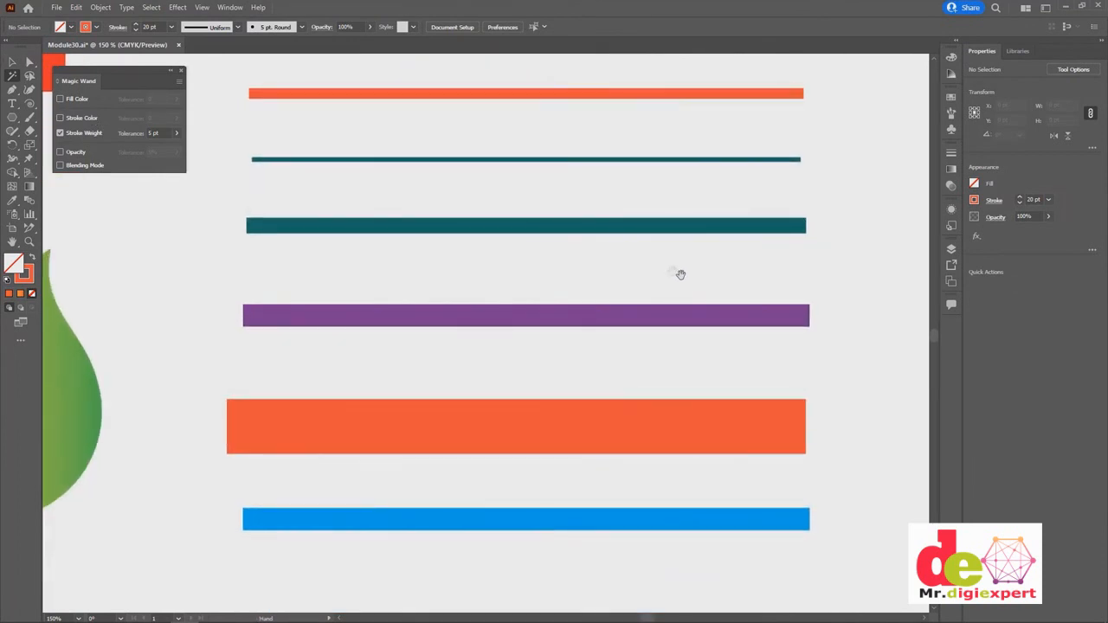
# Check the stroke weights of the purple and blue lines with the Selection tool, leaving nothing selected.
pyautogui.press('v')
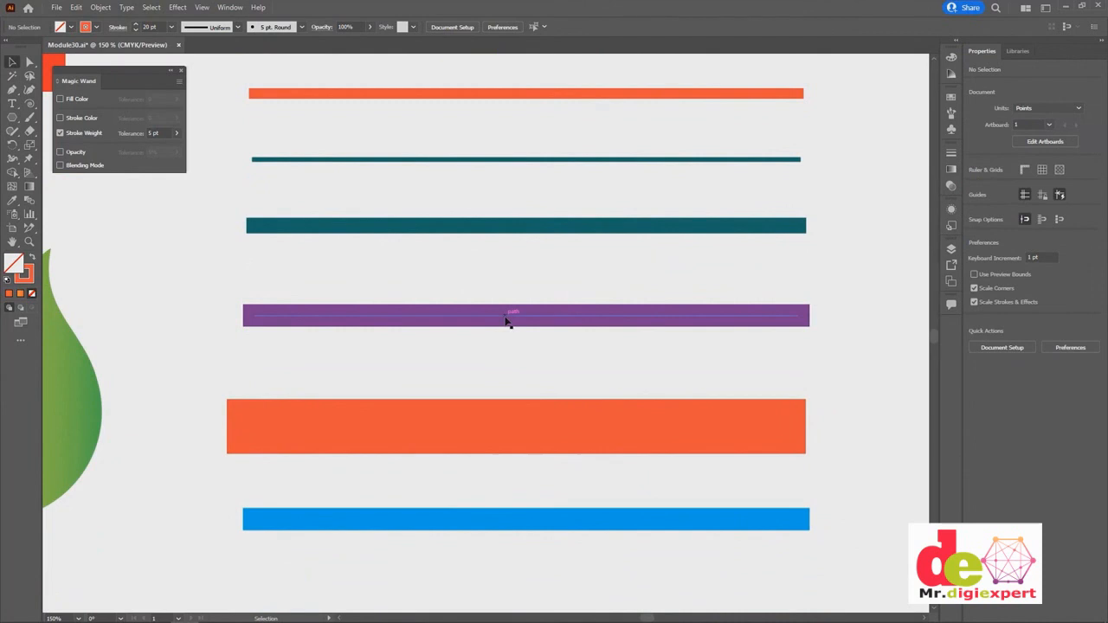
pyautogui.click(507, 320)
pyautogui.click(523, 523)
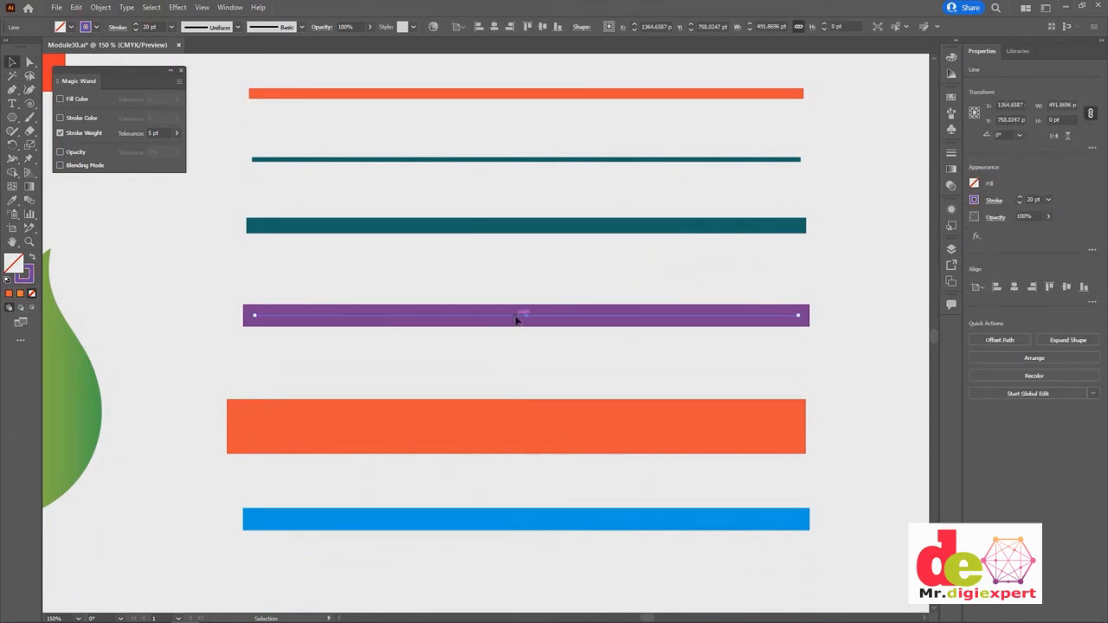
pyautogui.click(476, 293)
# Use the Magic Wand on the purple line to select the lines with a similar stroke weight.
pyautogui.press('y')
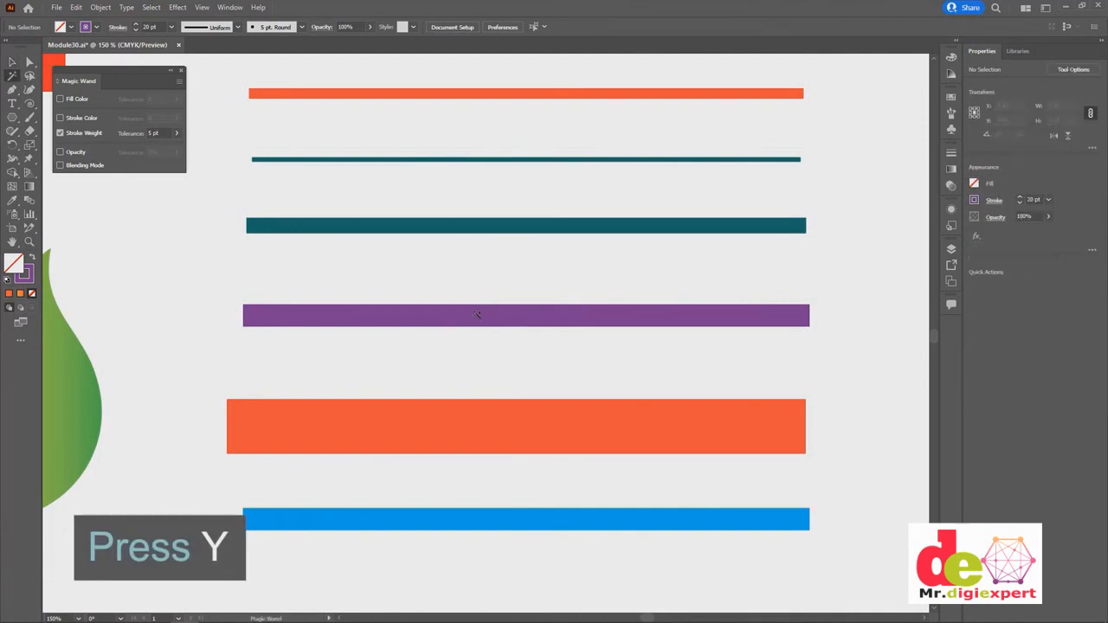
pyautogui.click(477, 316)
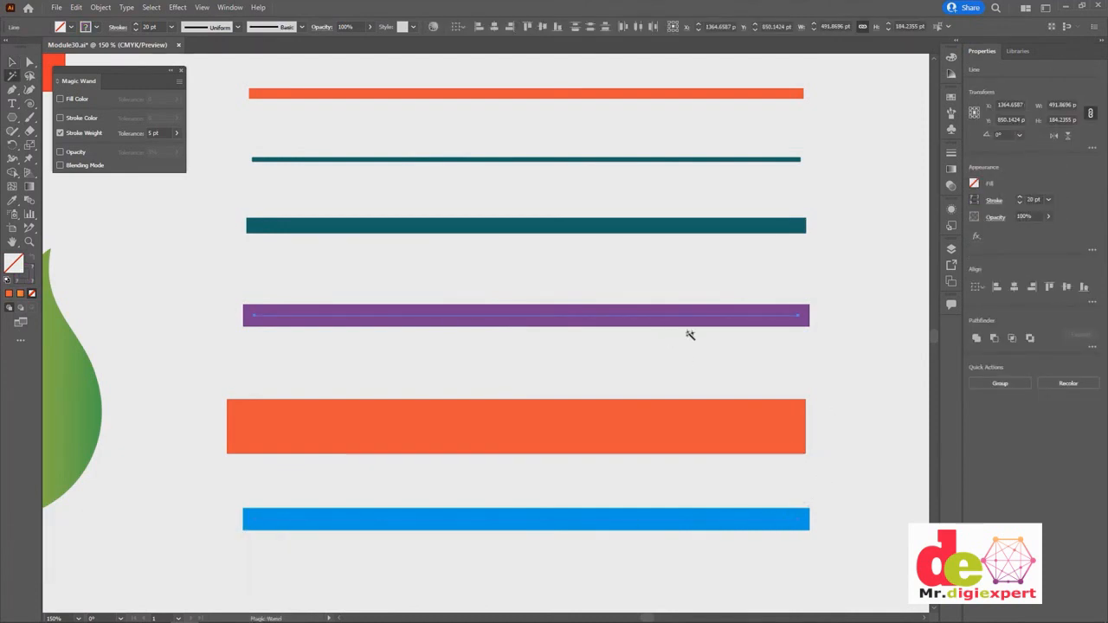
pyautogui.hotkey('ctrl', '+')
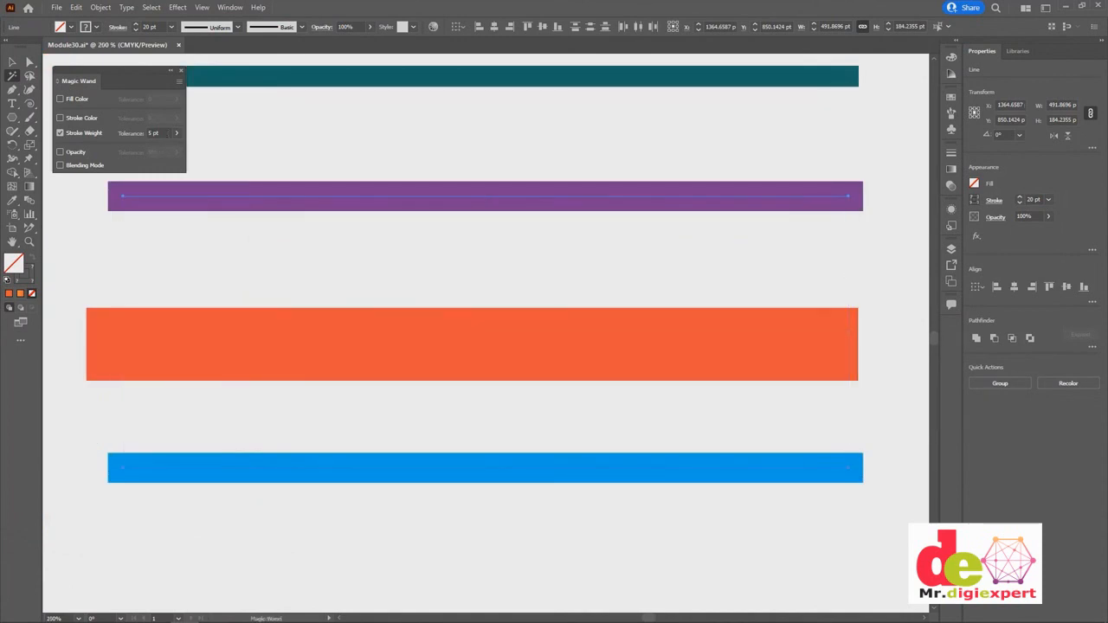
# Enter 0 and finally 40 pt as the Stroke Weight tolerance, and select every object matching the purple line's weight.
pyautogui.click(163, 134)
pyautogui.write('0')
pyautogui.press('Return')
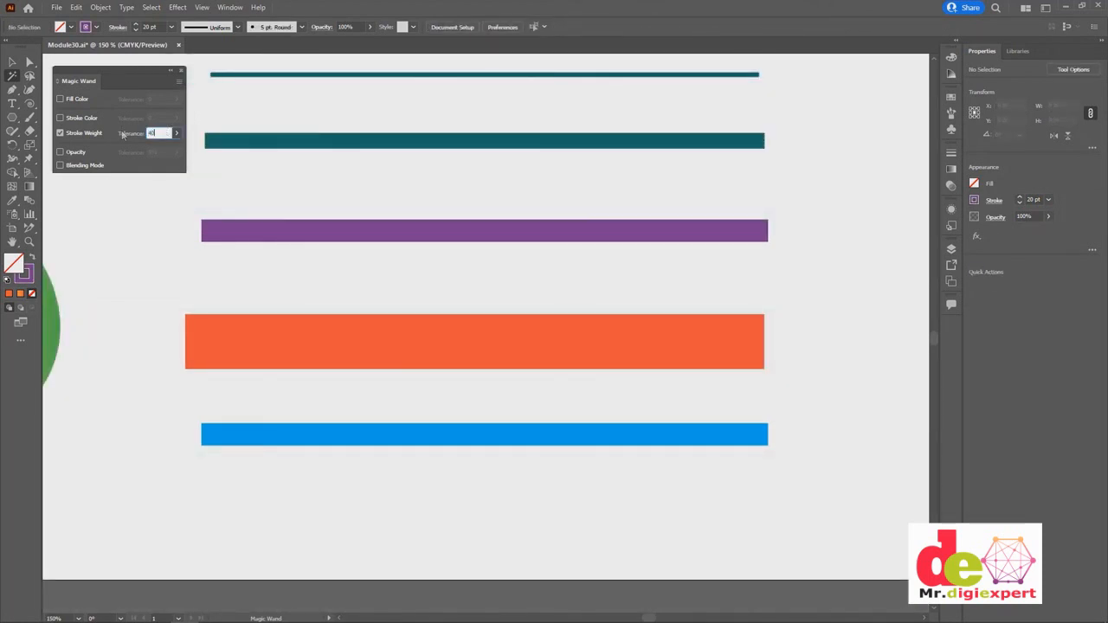
pyautogui.press('Return')
pyautogui.click(369, 230)
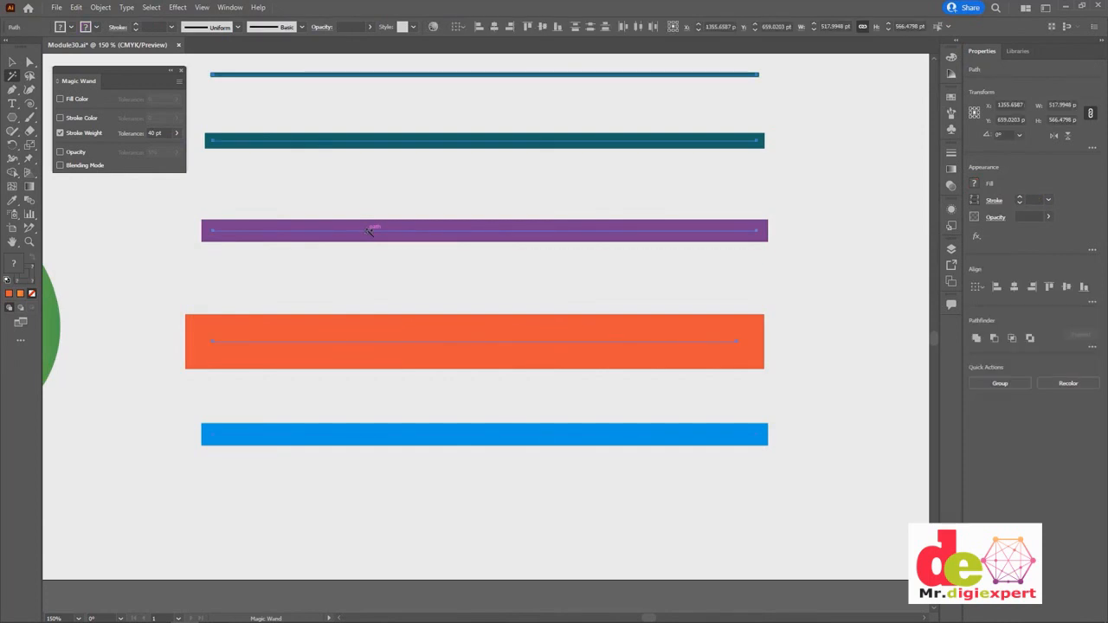
pyautogui.hotkey('ctrl', '1')
pyautogui.moveTo(715, 343); pyautogui.dragTo(716, 292)
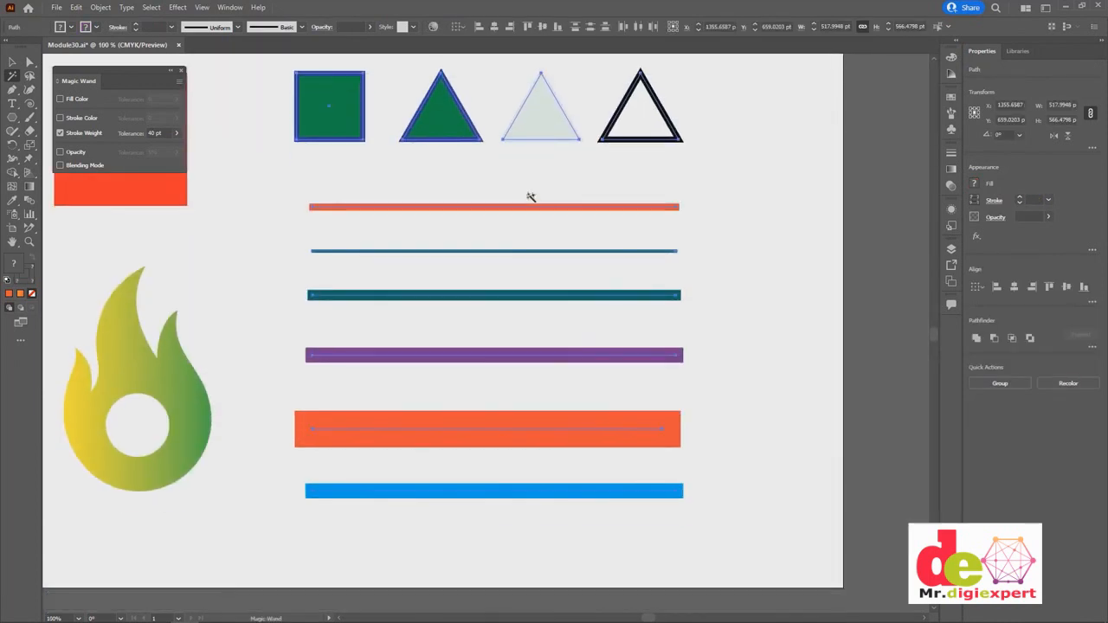
# Set the Stroke Weight tolerance to 10 pt and select the lines matching the purple line's weight.
pyautogui.click(154, 132)
pyautogui.click(580, 322)
pyautogui.click(574, 355)
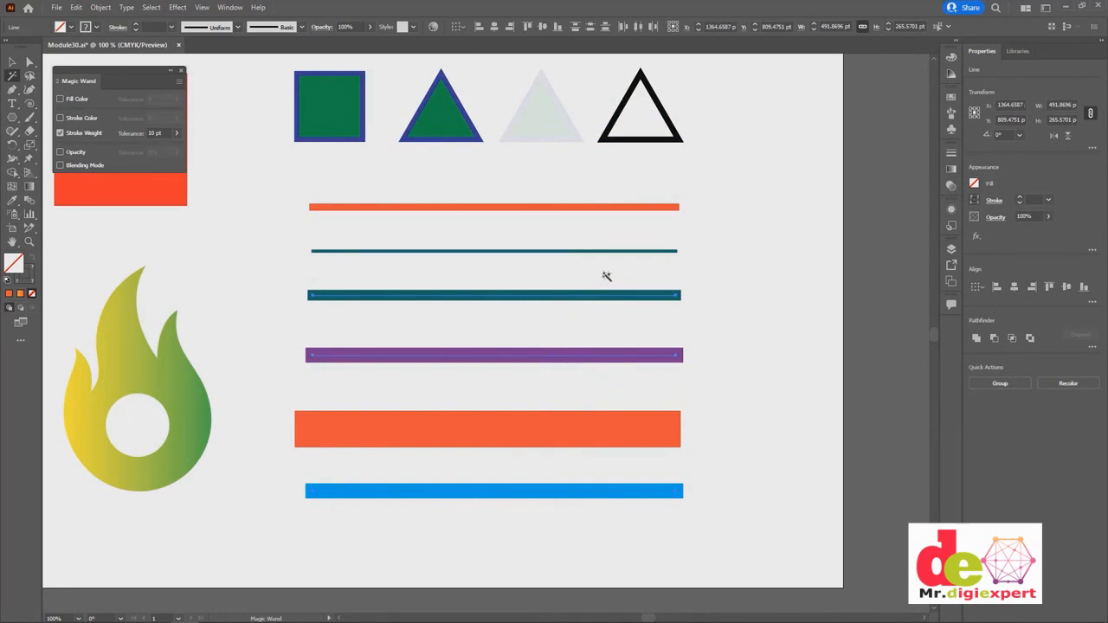
# Set the Stroke Weight tolerance to 0 pt and use the Magic Wand on the thick teal line.
pyautogui.click(154, 132)
pyautogui.write('0')
pyautogui.click(244, 173)
pyautogui.click(410, 296)
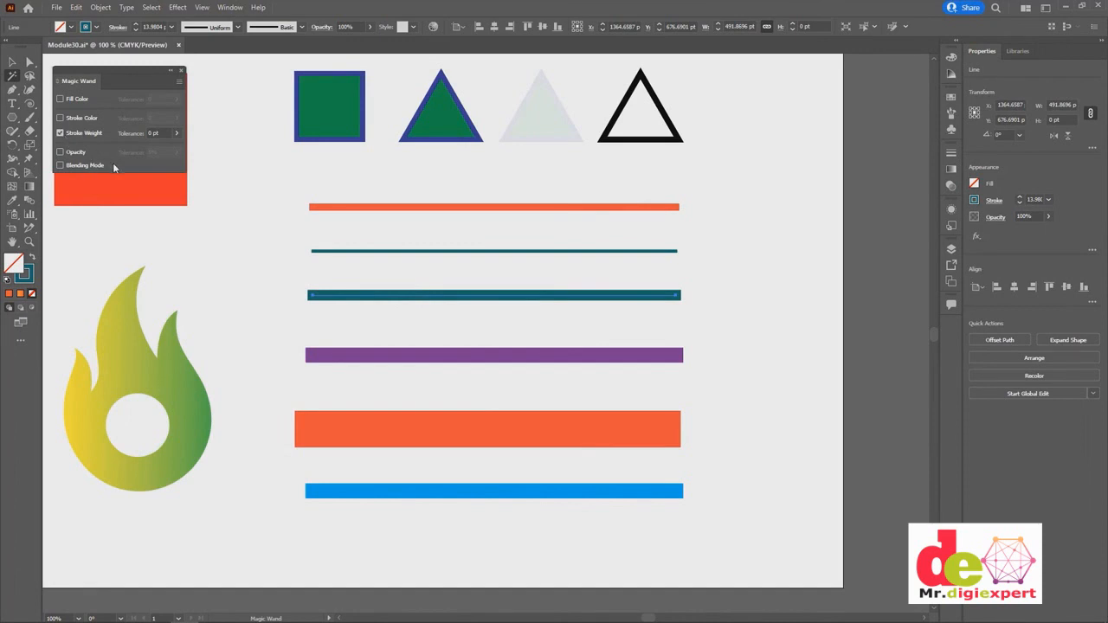
# Clear the selection and close the Magic Wand options.
pyautogui.press('v')
pyautogui.click(254, 179)
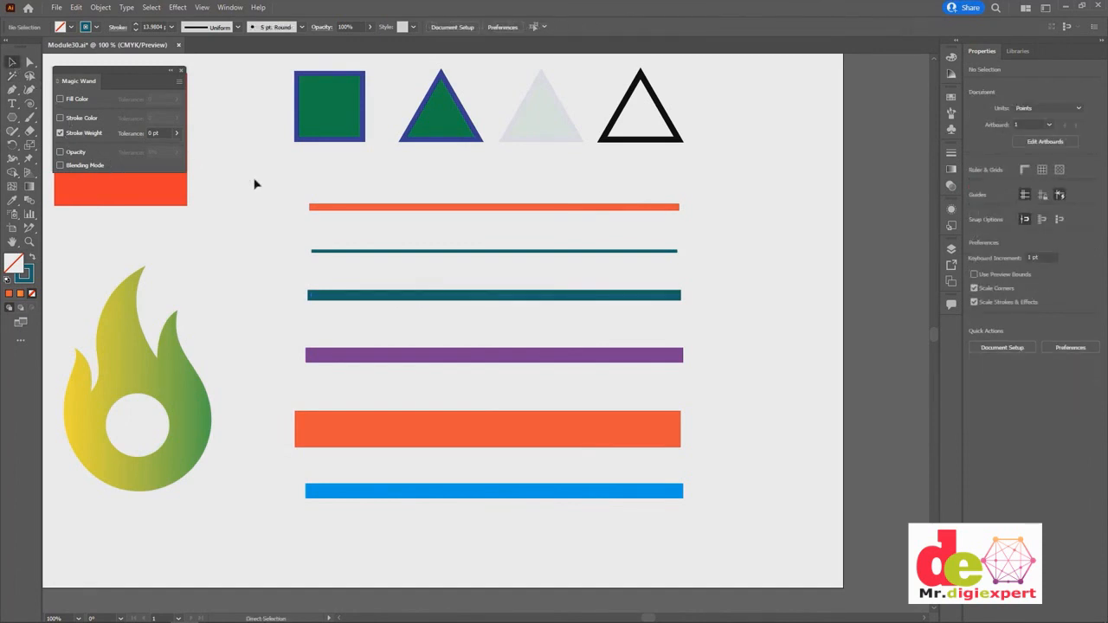
pyautogui.hotkey('ctrl', '-')
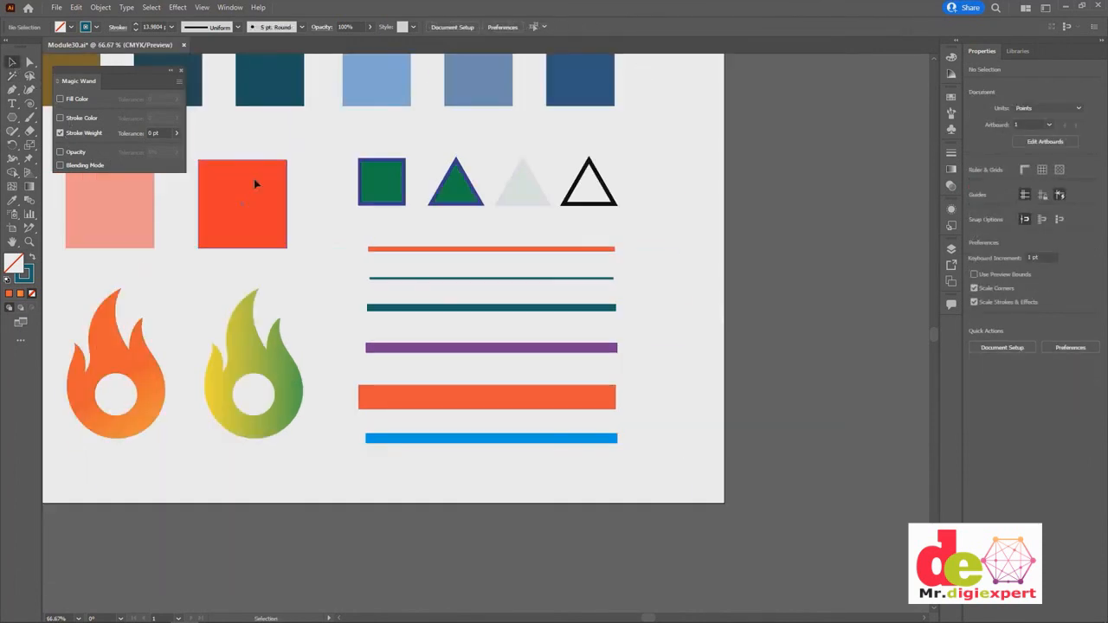
pyautogui.click(182, 73)
pyautogui.hotkey('ctrl', '-')
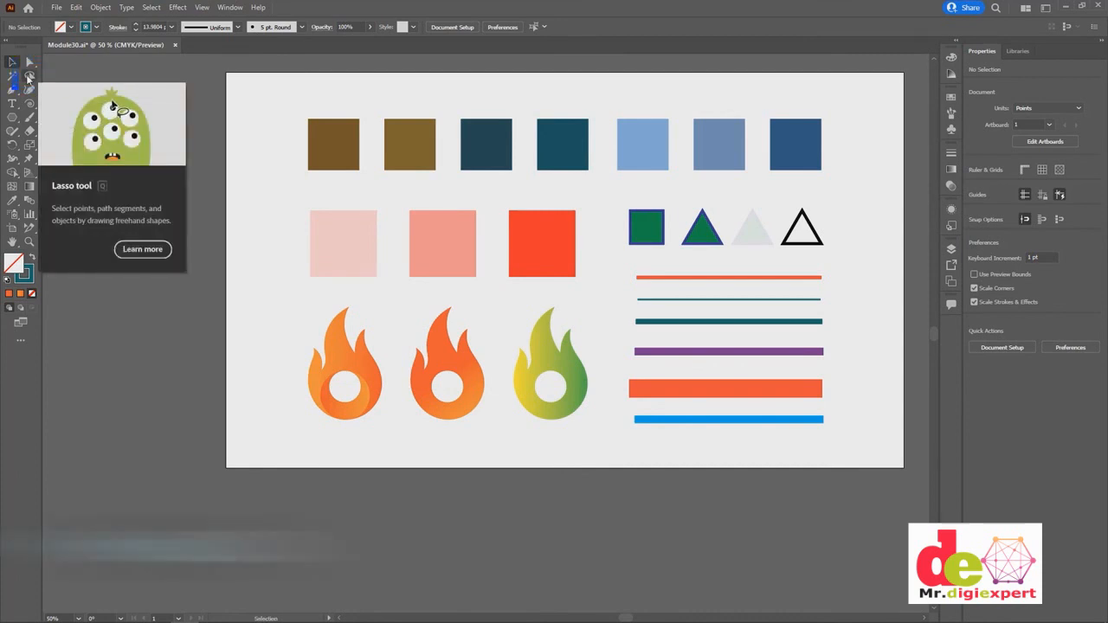
# Select the first orange flame as a whole with the Selection tool, and clear the selection.
pyautogui.press('q')
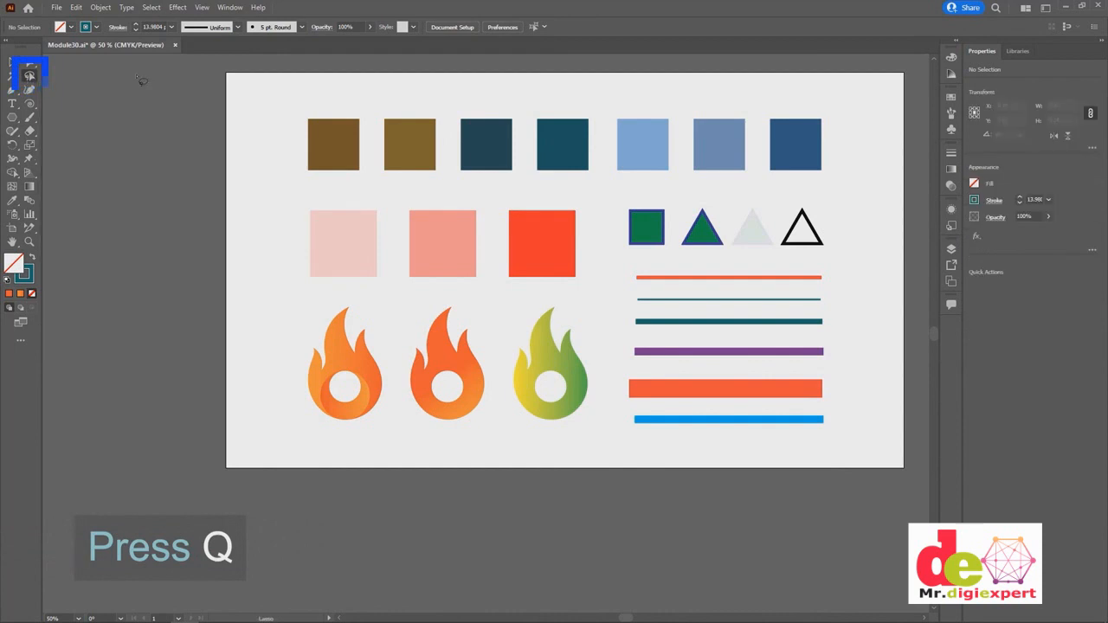
pyautogui.press('v')
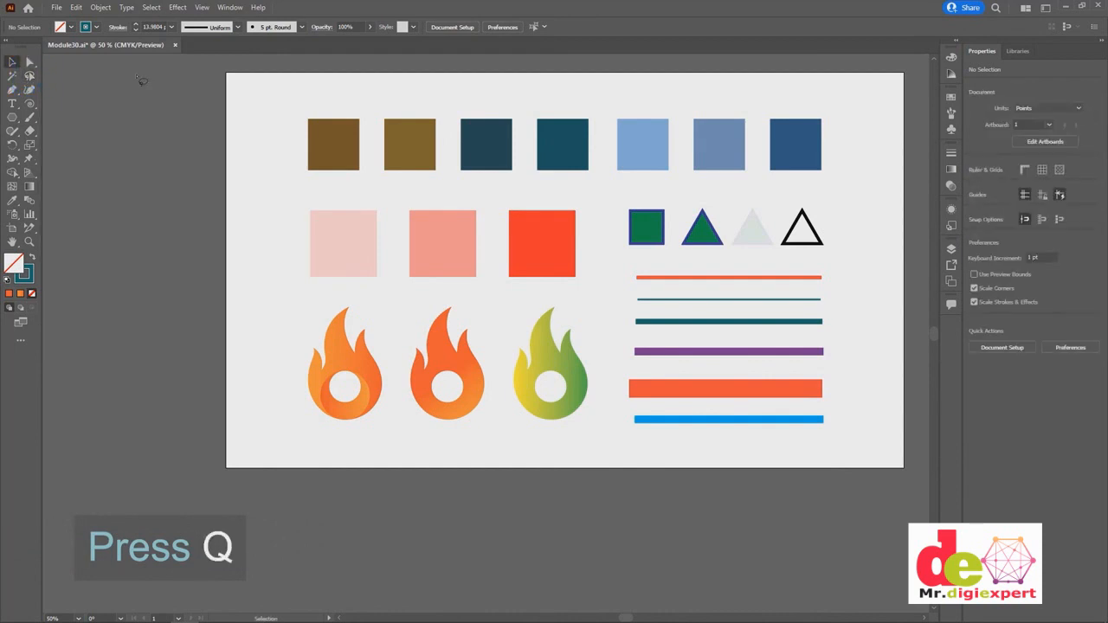
pyautogui.press('q')
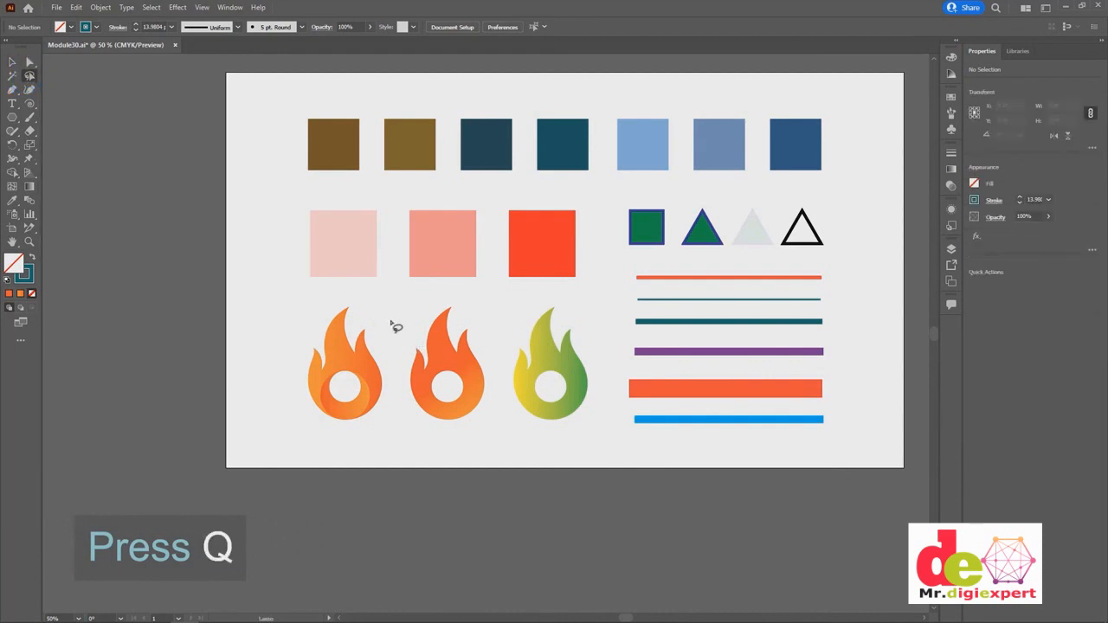
pyautogui.hotkey('ctrl', '+')
pyautogui.hotkey('ctrl', '+')
pyautogui.moveTo(249, 305); pyautogui.dragTo(456, 242)
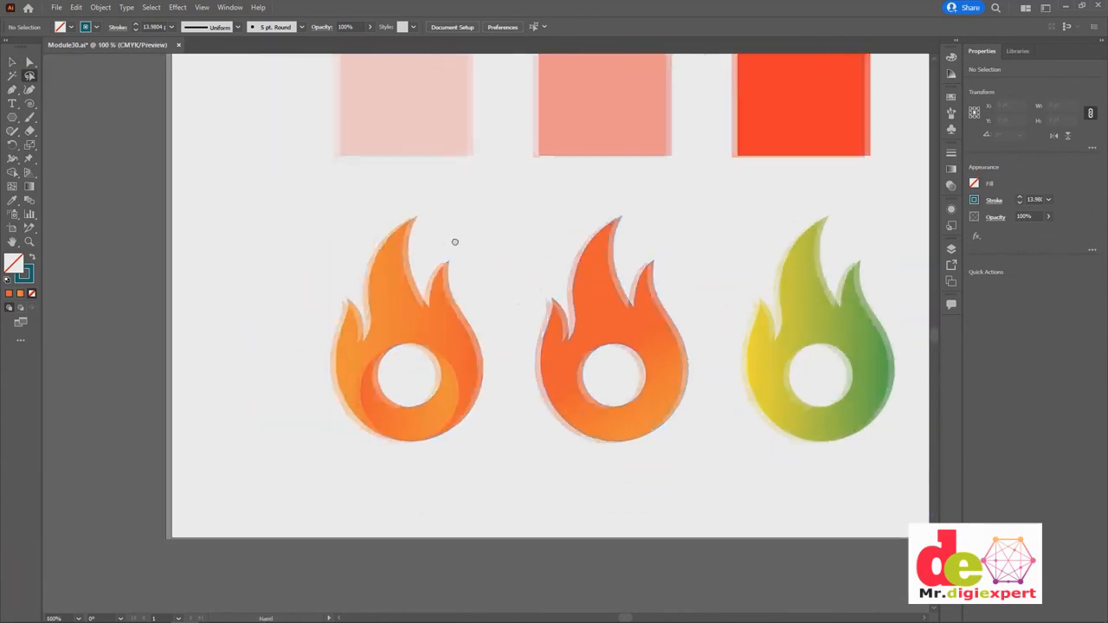
pyautogui.hotkey('ctrl', '+')
pyautogui.hotkey('ctrl', '+')
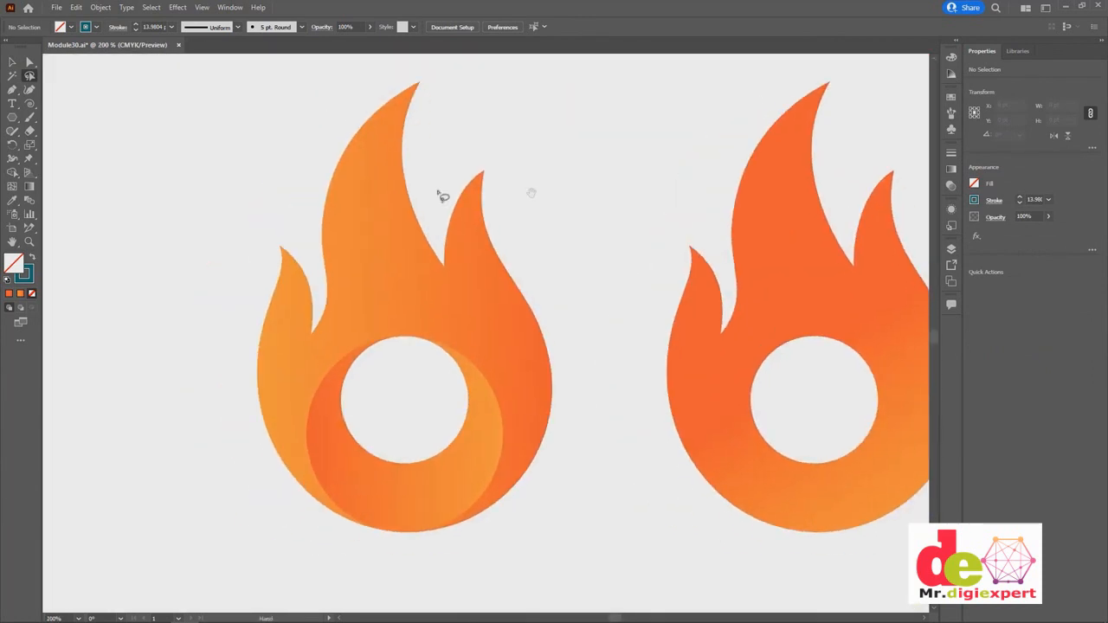
pyautogui.click(11, 61)
pyautogui.click(406, 227)
pyautogui.moveTo(220, 206); pyautogui.dragTo(297, 215)
pyautogui.click(297, 188)
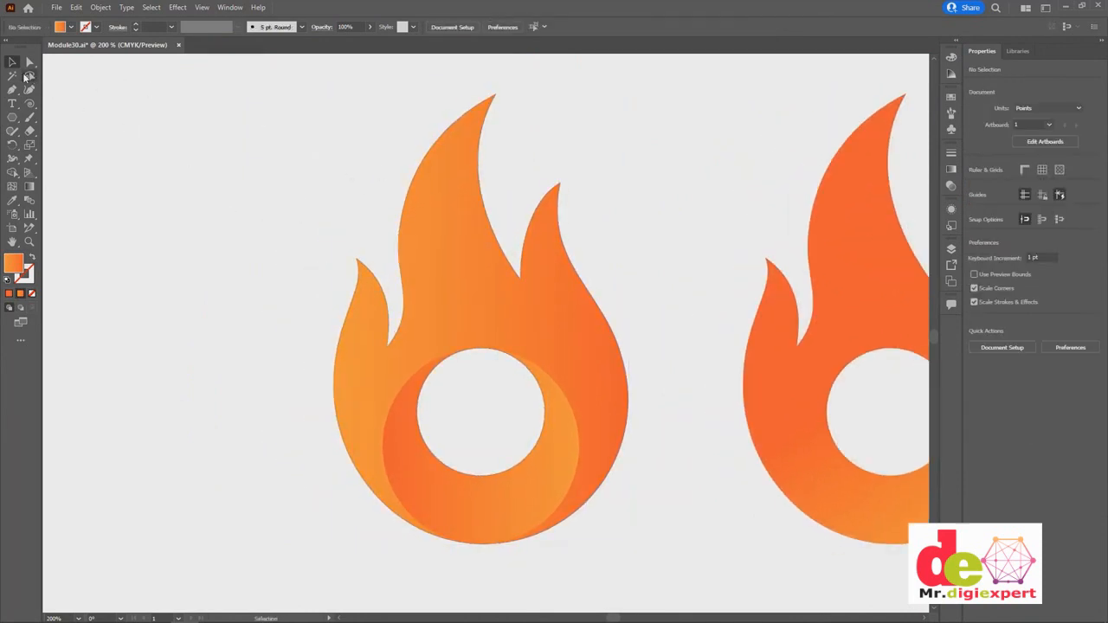
# Lasso around the first orange flame to select its anchor points, and examine the points and handles along its outline.
pyautogui.click(28, 76)
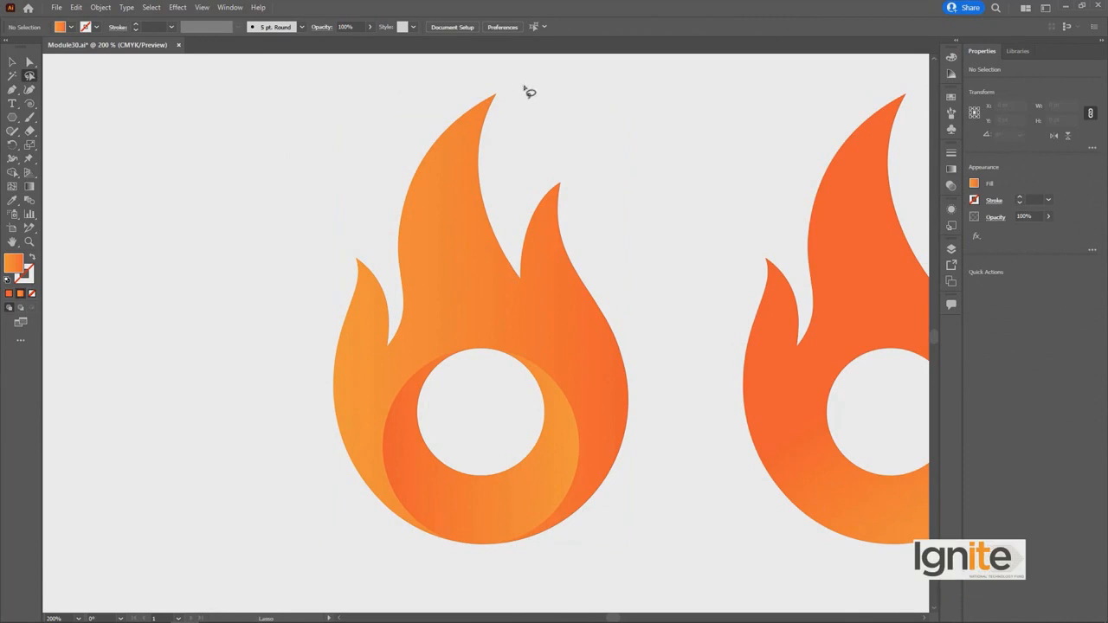
pyautogui.moveTo(524, 82)
pyautogui.mouseDown()
pyautogui.moveTo(404, 81)
pyautogui.moveTo(340, 143)
pyautogui.moveTo(298, 205)
pyautogui.moveTo(289, 246)
pyautogui.moveTo(293, 299)
pyautogui.moveTo(312, 326)
pyautogui.moveTo(408, 337)
pyautogui.moveTo(496, 327)
pyautogui.moveTo(561, 308)
pyautogui.moveTo(635, 247)
pyautogui.moveTo(640, 179)
pyautogui.moveTo(607, 135)
pyautogui.moveTo(526, 85)
pyautogui.mouseUp()
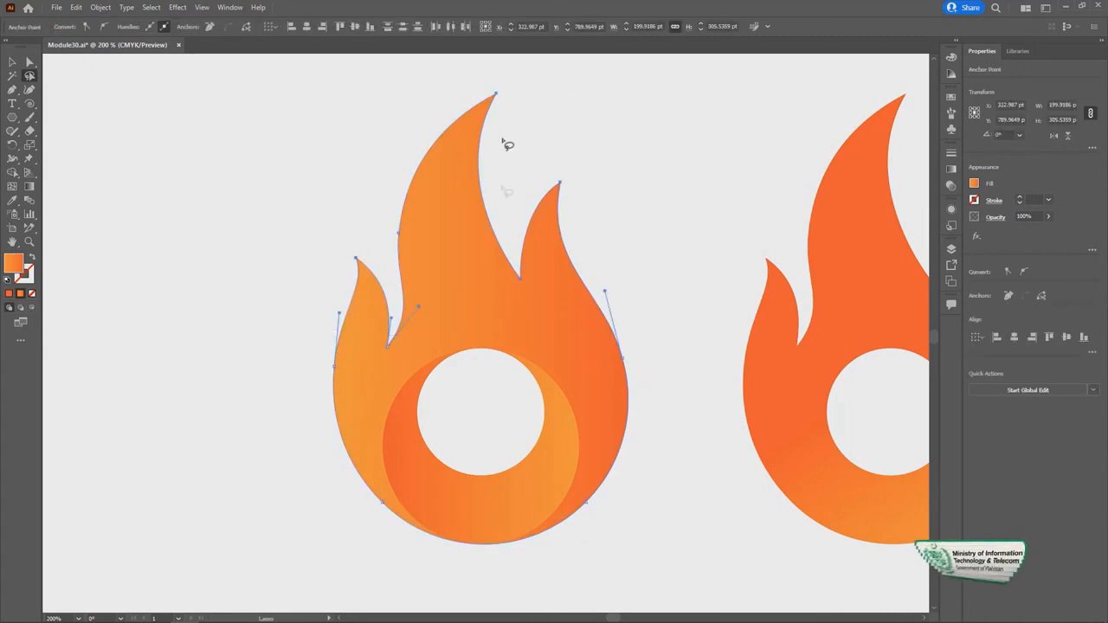
pyautogui.hotkey('ctrl', '+')
pyautogui.hotkey('ctrl', '+')
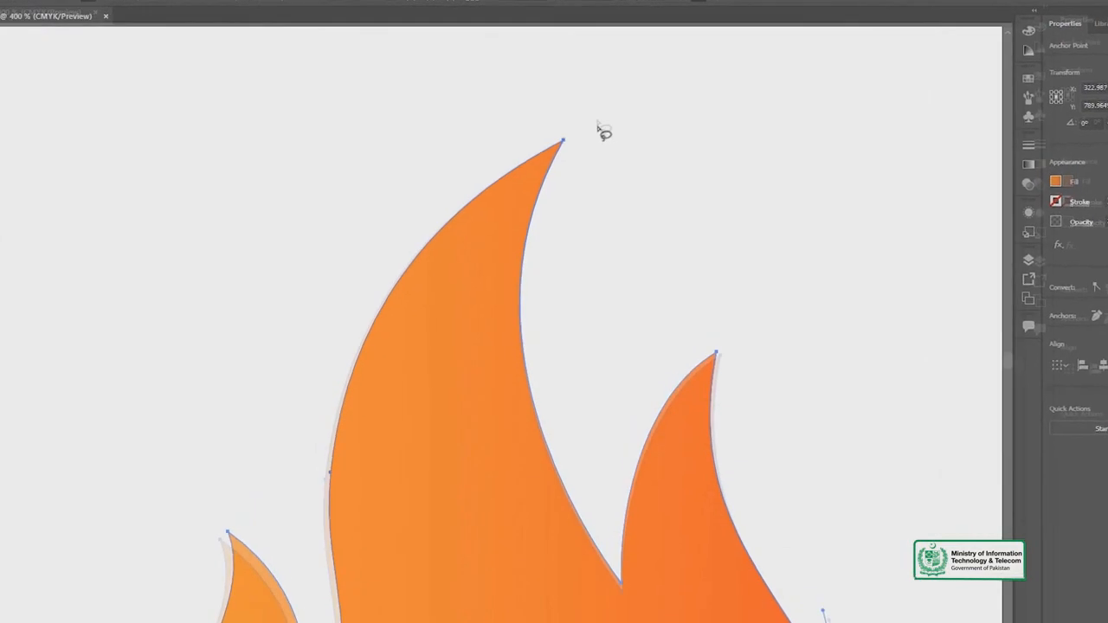
pyautogui.moveTo(393, 521); pyautogui.dragTo(380, 221)
pyautogui.moveTo(396, 403); pyautogui.dragTo(396, 195)
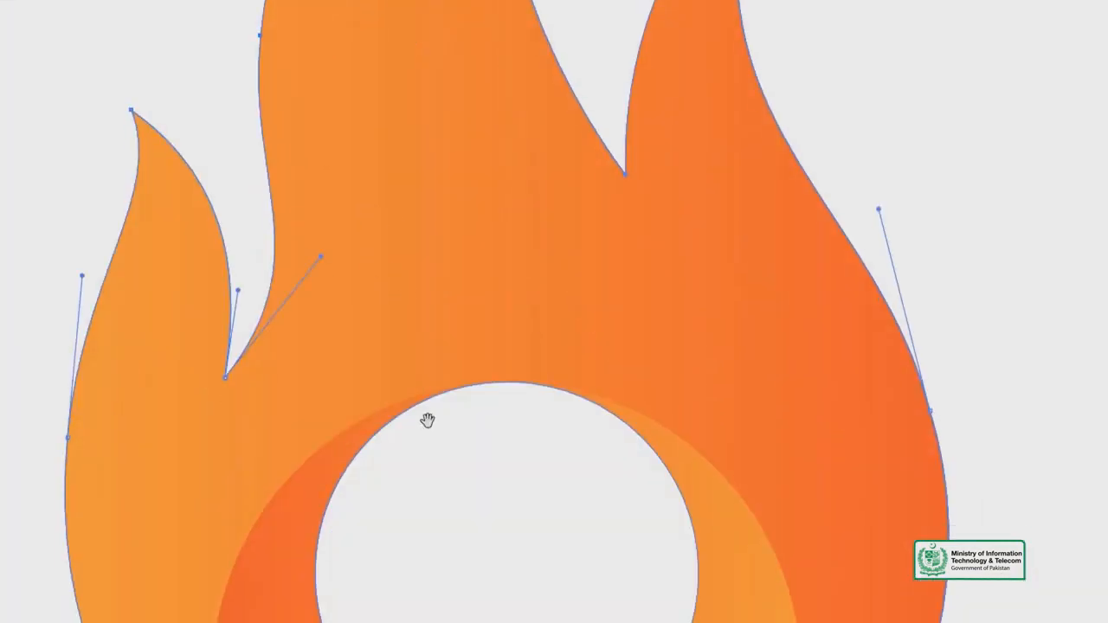
pyautogui.moveTo(428, 421); pyautogui.dragTo(388, 170)
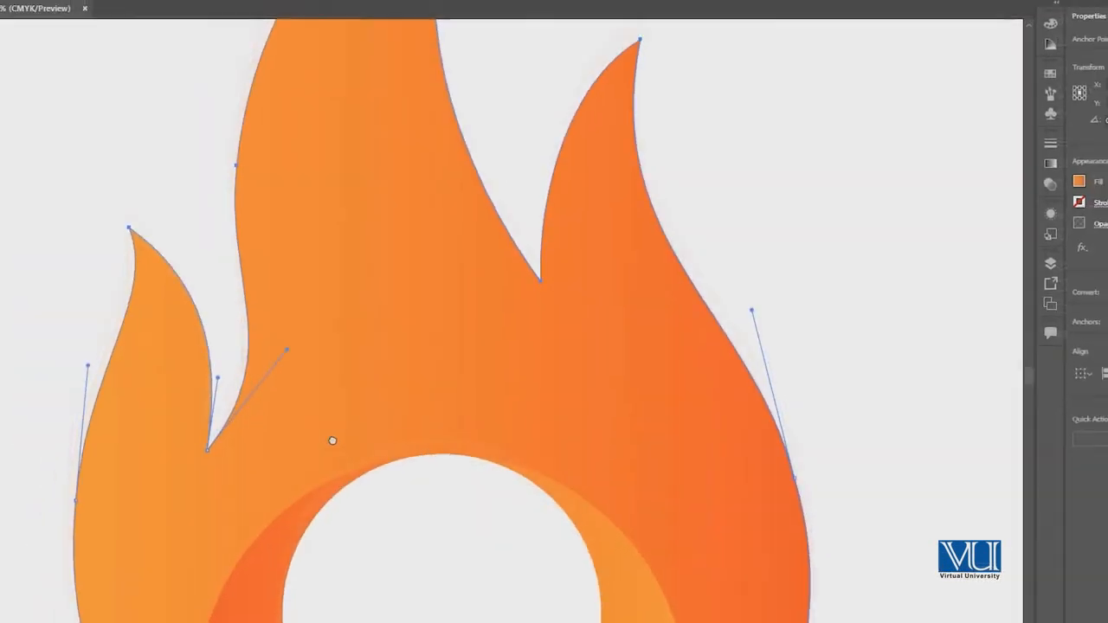
pyautogui.moveTo(341, 322); pyautogui.dragTo(335, 567)
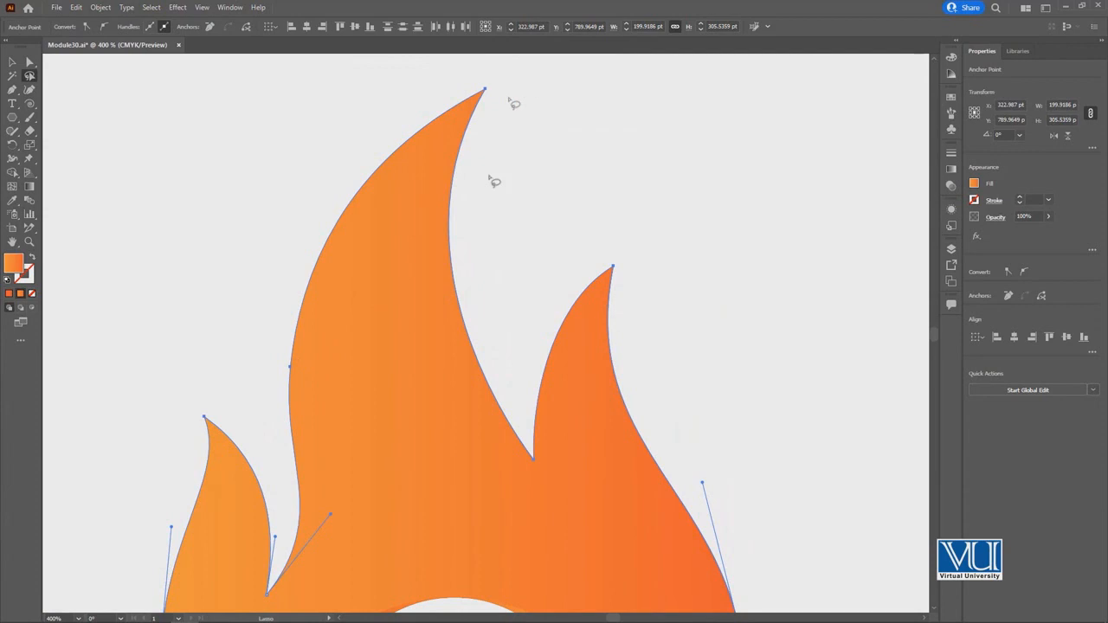
pyautogui.hotkey('ctrl', '-')
pyautogui.moveTo(364, 302); pyautogui.dragTo(334, 190)
pyautogui.hotkey('ctrl', '-')
pyautogui.moveTo(361, 280); pyautogui.dragTo(323, 151)
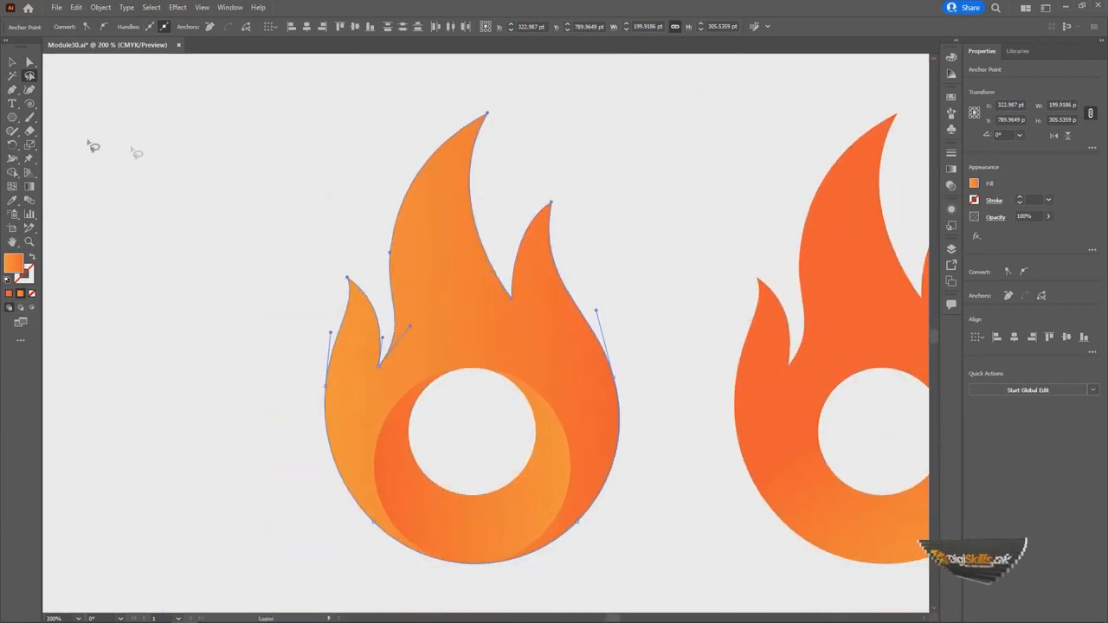
pyautogui.click(31, 146)
pyautogui.moveTo(486, 170); pyautogui.dragTo(508, 188)
pyautogui.hotkey('ctrl', 'z')
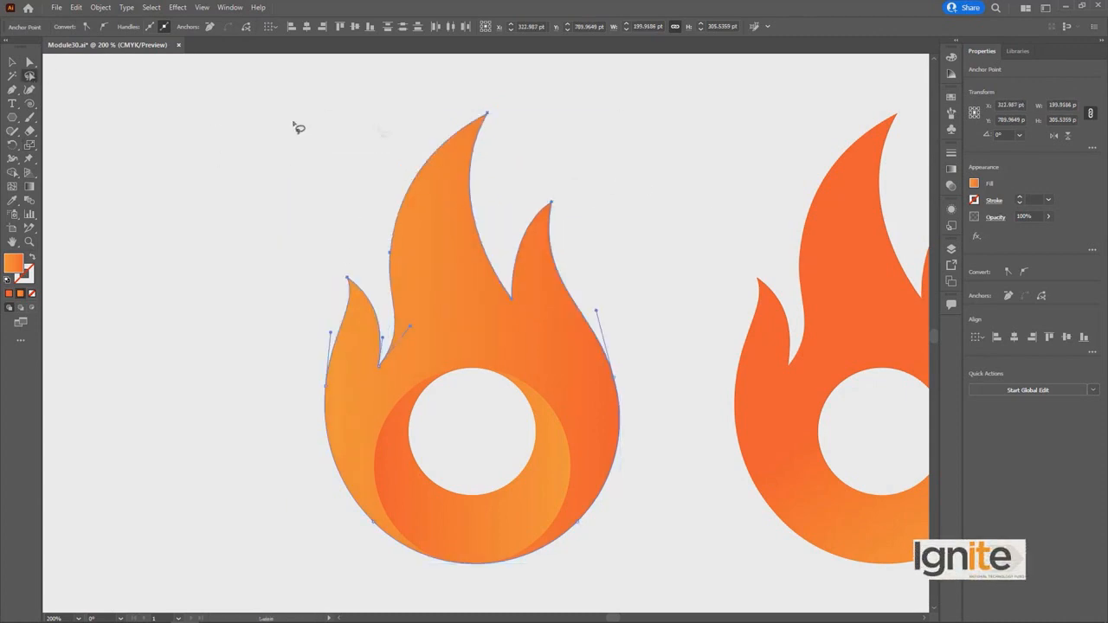
# Clear the selection and lasso only the anchor point at the highest tip of the first orange flame.
pyautogui.click(522, 106)
pyautogui.moveTo(489, 134); pyautogui.dragTo(498, 131)
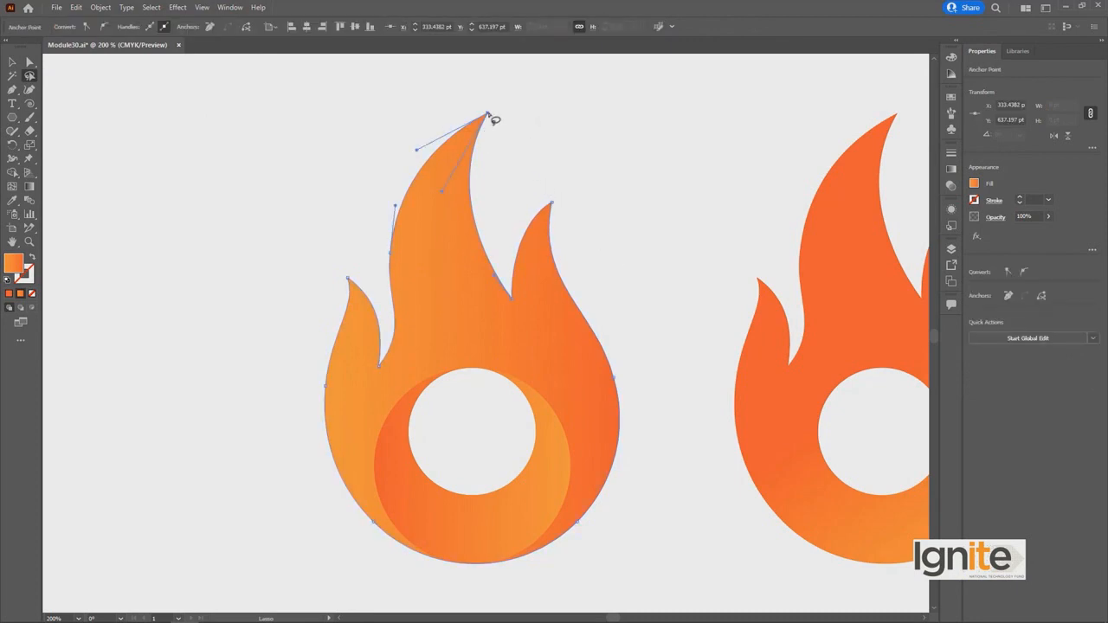
# Clear the selection and lasso from below the first flame up through its ring to select anchor points on its circles and base.
pyautogui.hotkey('ctrl', '-')
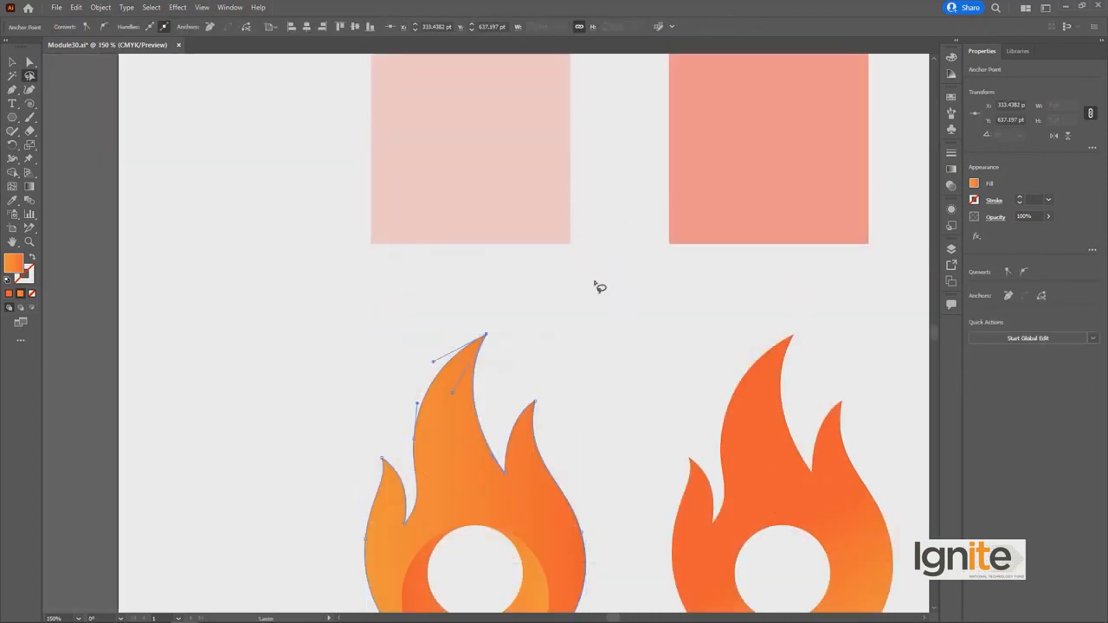
pyautogui.press('space')
pyautogui.moveTo(579, 329); pyautogui.dragTo(567, 173)
pyautogui.moveTo(579, 218)
pyautogui.mouseDown()
pyautogui.moveTo(499, 154)
pyautogui.moveTo(322, 422)
pyautogui.moveTo(497, 549)
pyautogui.moveTo(615, 291)
pyautogui.moveTo(582, 222)
pyautogui.moveTo(538, 198)
pyautogui.moveTo(431, 185)
pyautogui.mouseUp()
pyautogui.press('space')
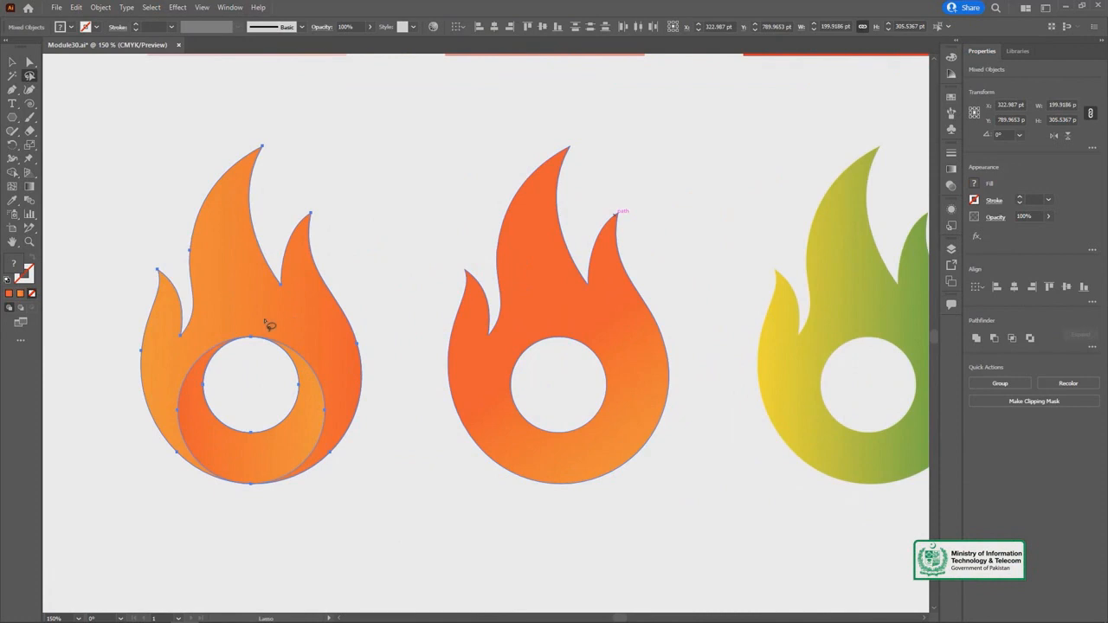
pyautogui.click(281, 528)
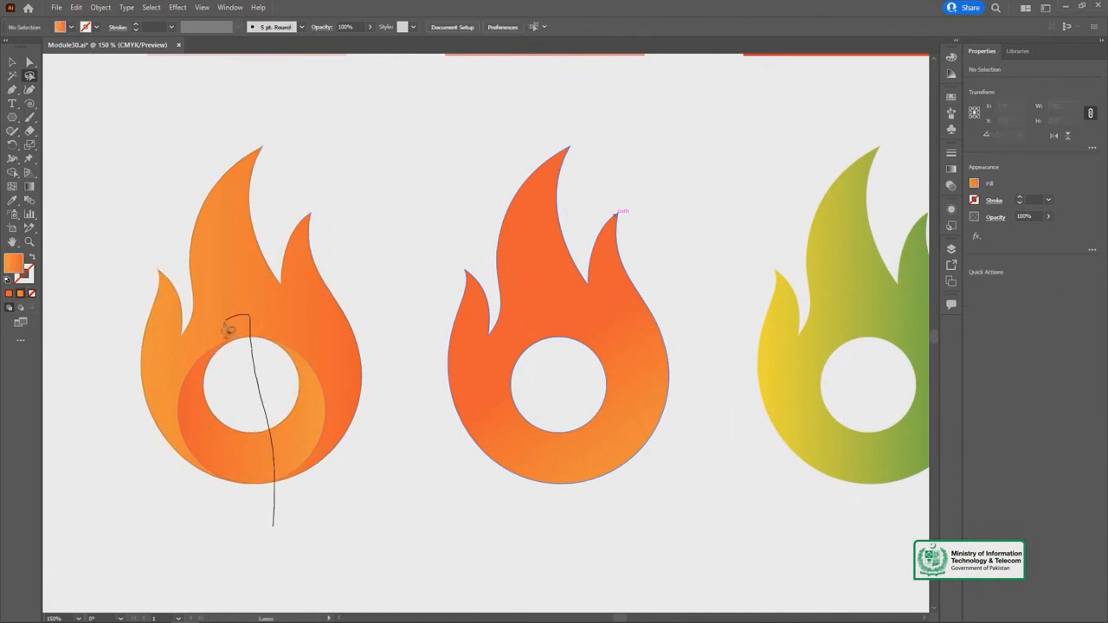
pyautogui.moveTo(275, 526); pyautogui.dragTo(287, 516)
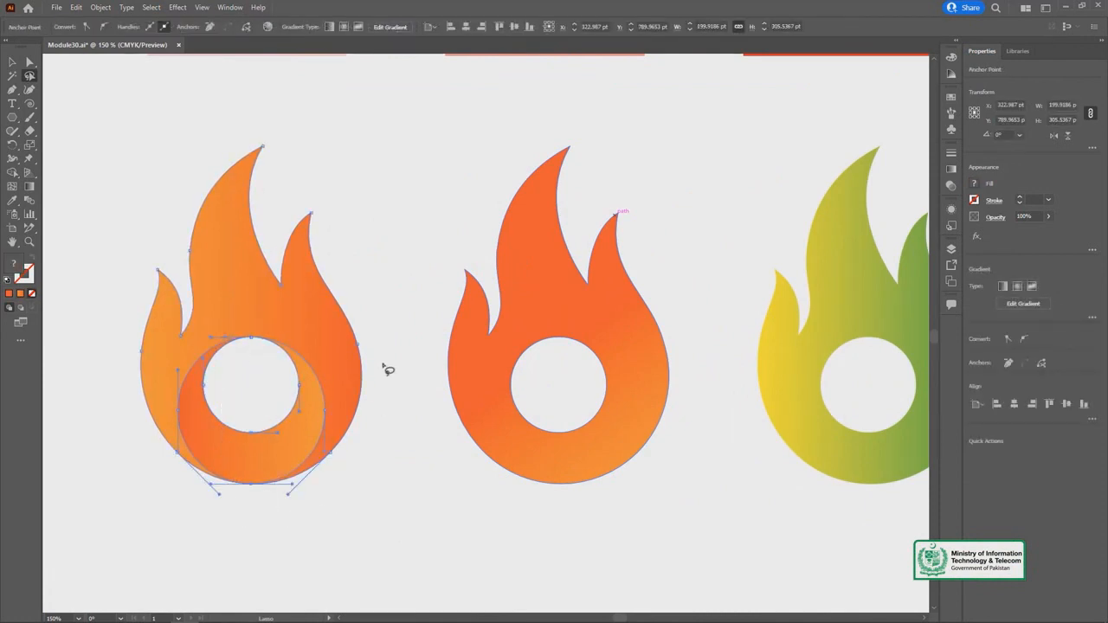
# Compare the first flame's bounding box under the Selection tool with its lassoed anchor points, and examine the handles around the ring up close.
pyautogui.press('s')
pyautogui.moveTo(342, 355); pyautogui.dragTo(304, 361)
pyautogui.click(13, 63)
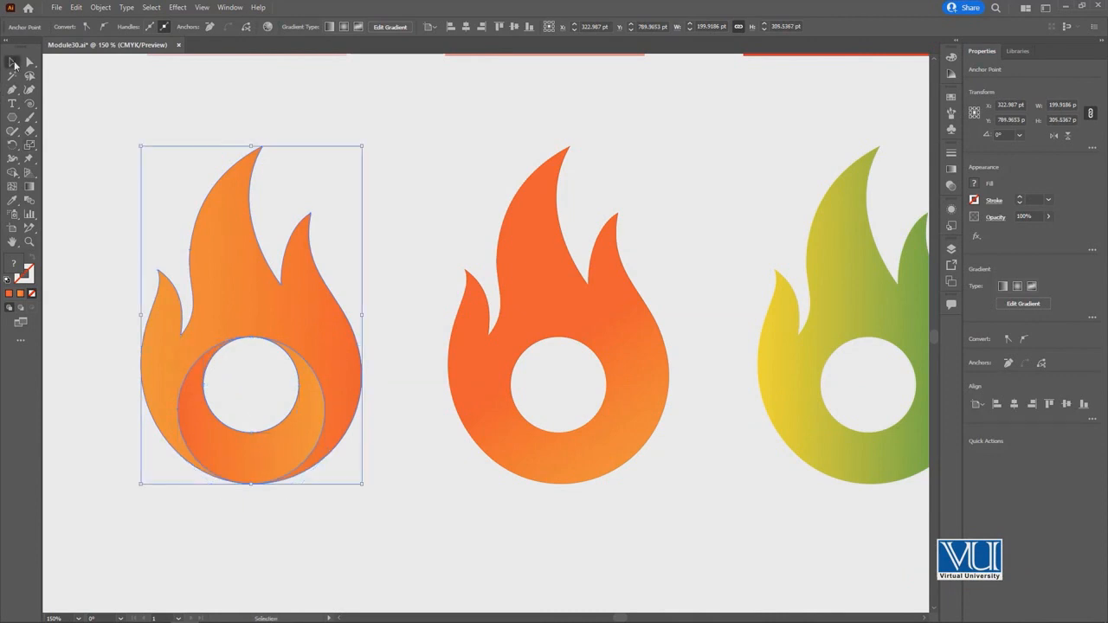
pyautogui.moveTo(186, 116); pyautogui.dragTo(336, 98)
pyautogui.hotkey('ctrl', '+')
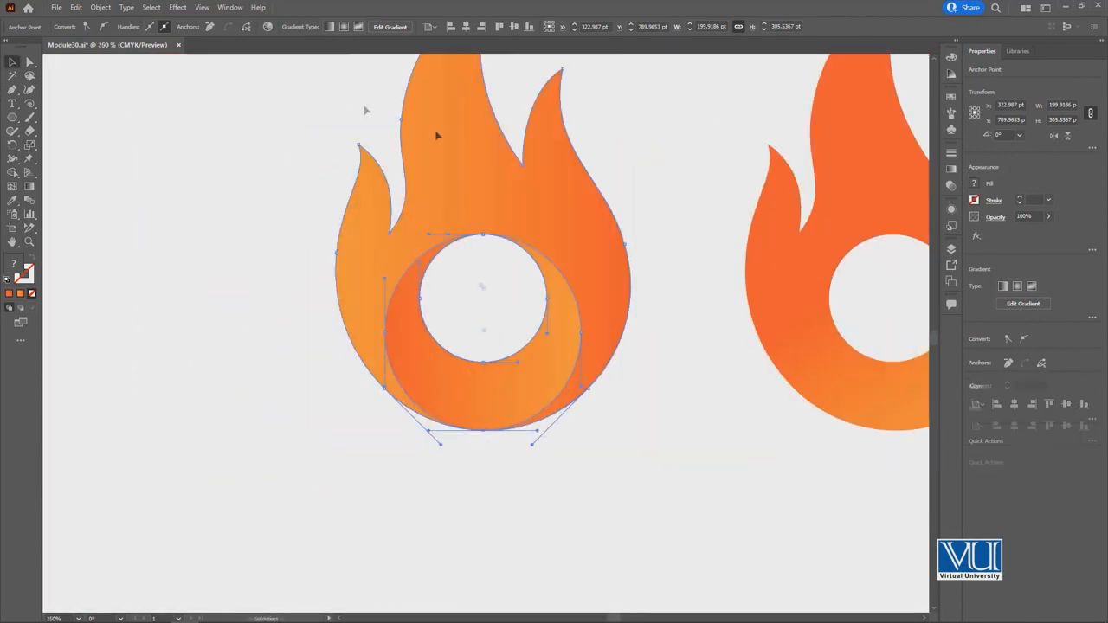
pyautogui.moveTo(592, 156); pyautogui.dragTo(601, 257)
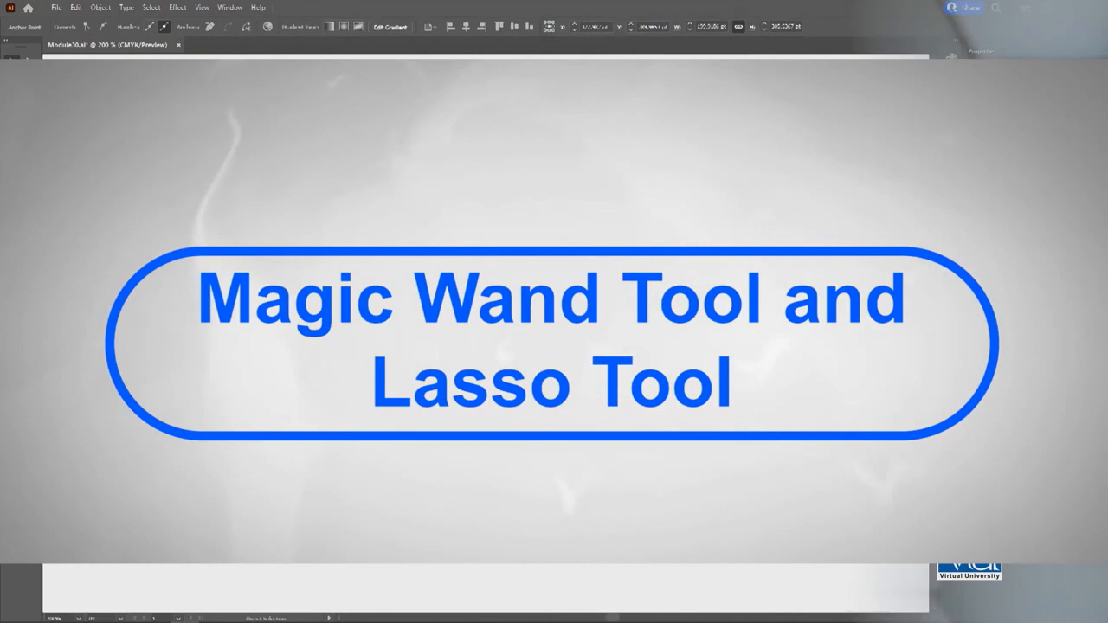